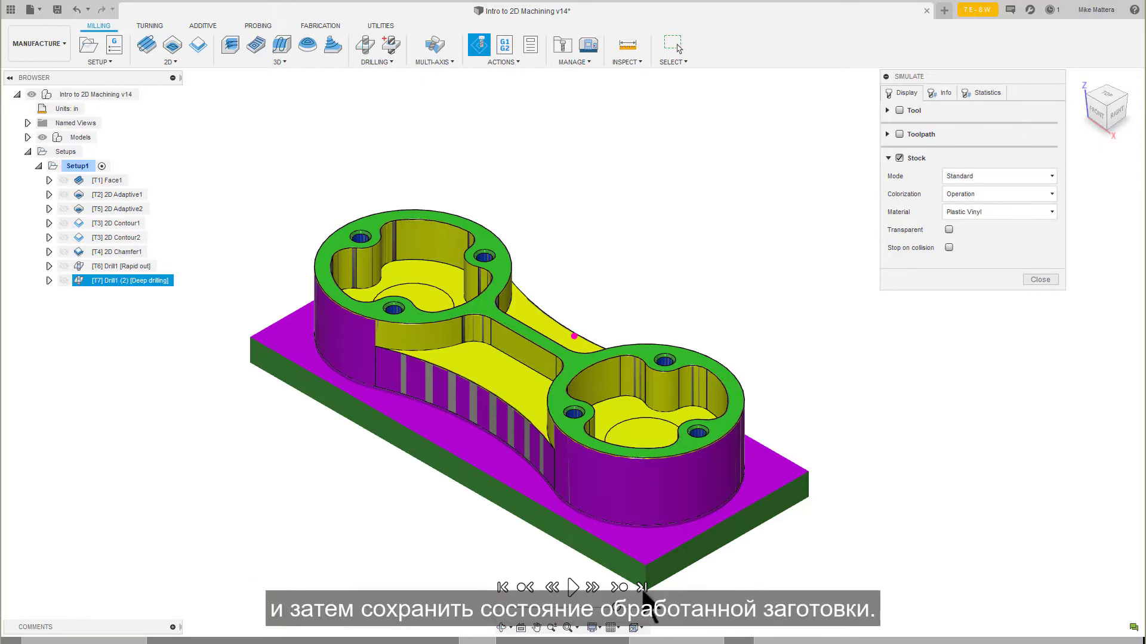
Exit the Setup1 stock simulation to return to the part with its seven operations.
{"action": "key", "text": "Escape"}
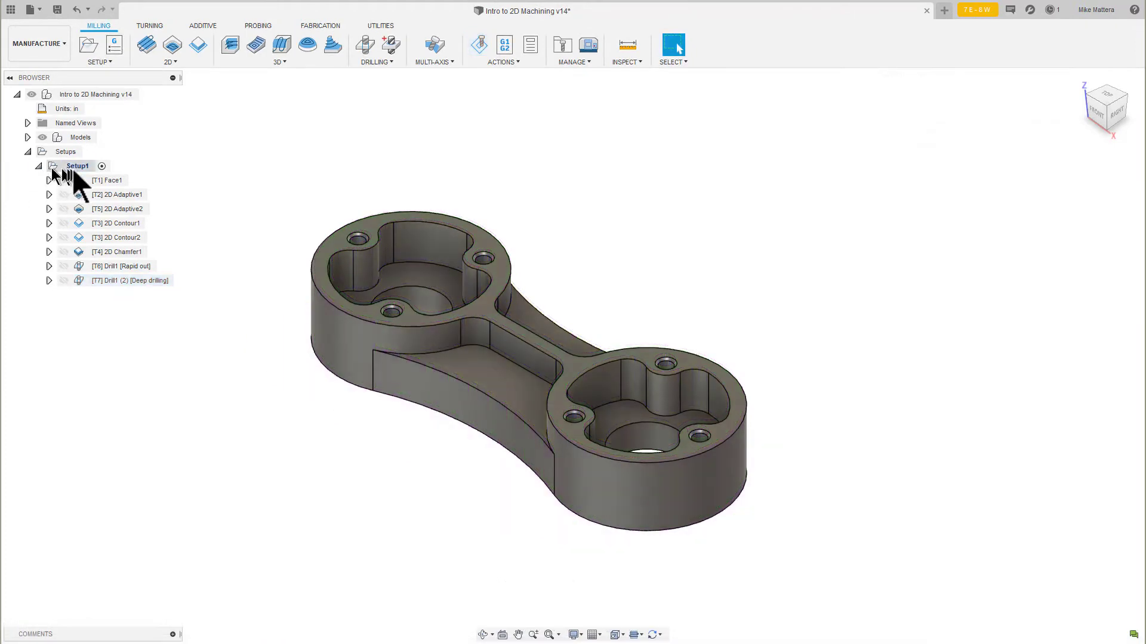
Simulate Setup1 and jump to the end of its toolpath to show the fully machined stock.
{"action": "right_click", "coordinate": [78, 166]}
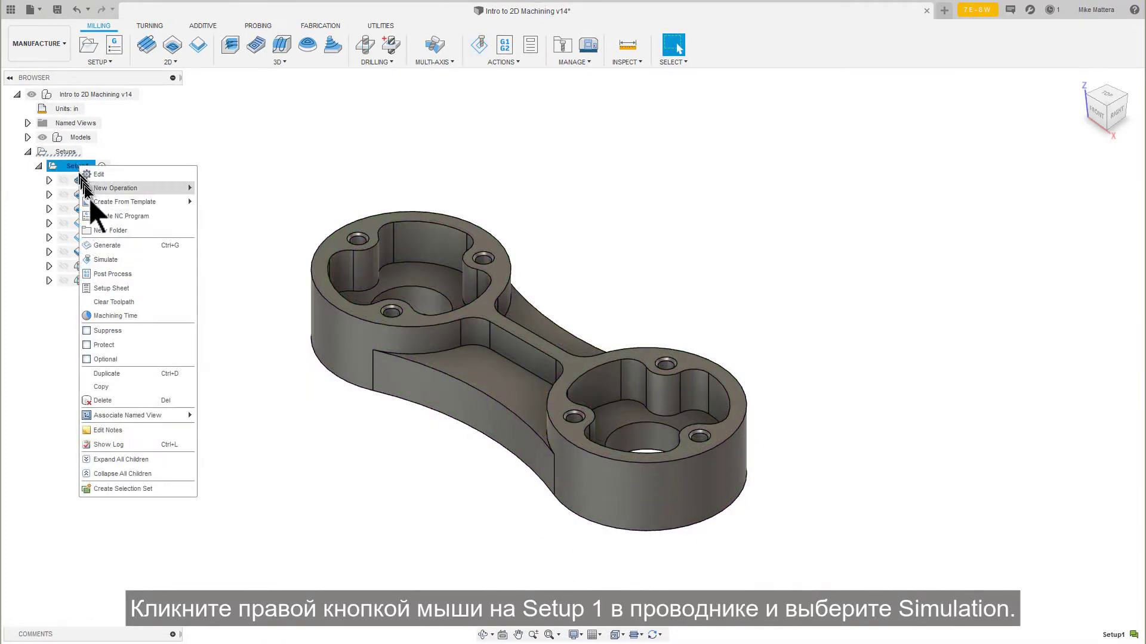
{"action": "left_click", "coordinate": [116, 259]}
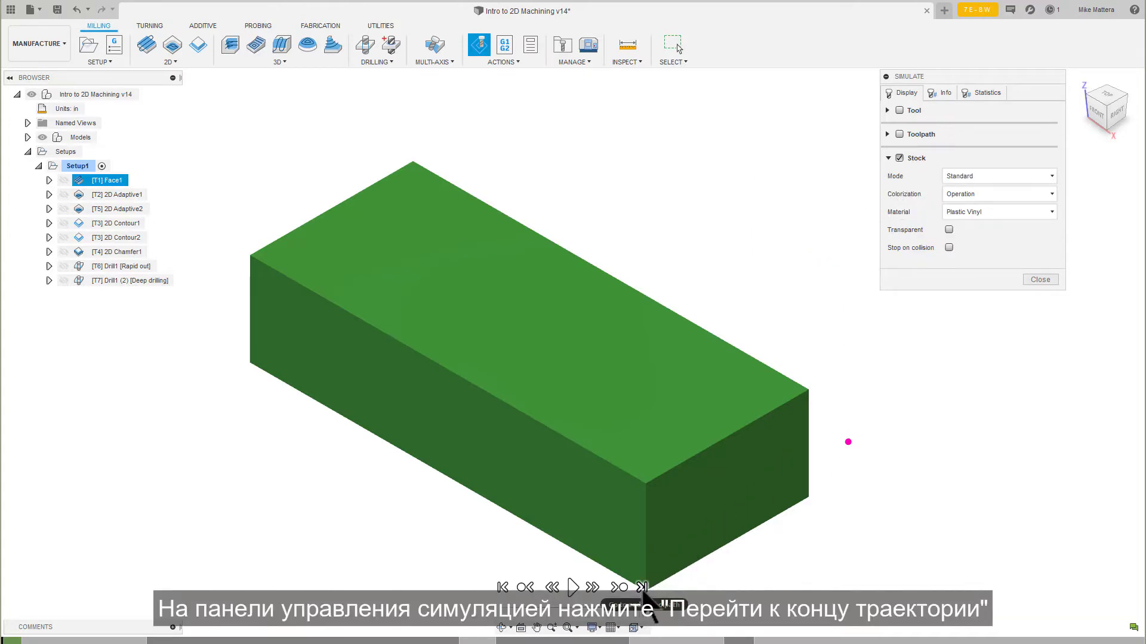
{"action": "left_click", "coordinate": [643, 589]}
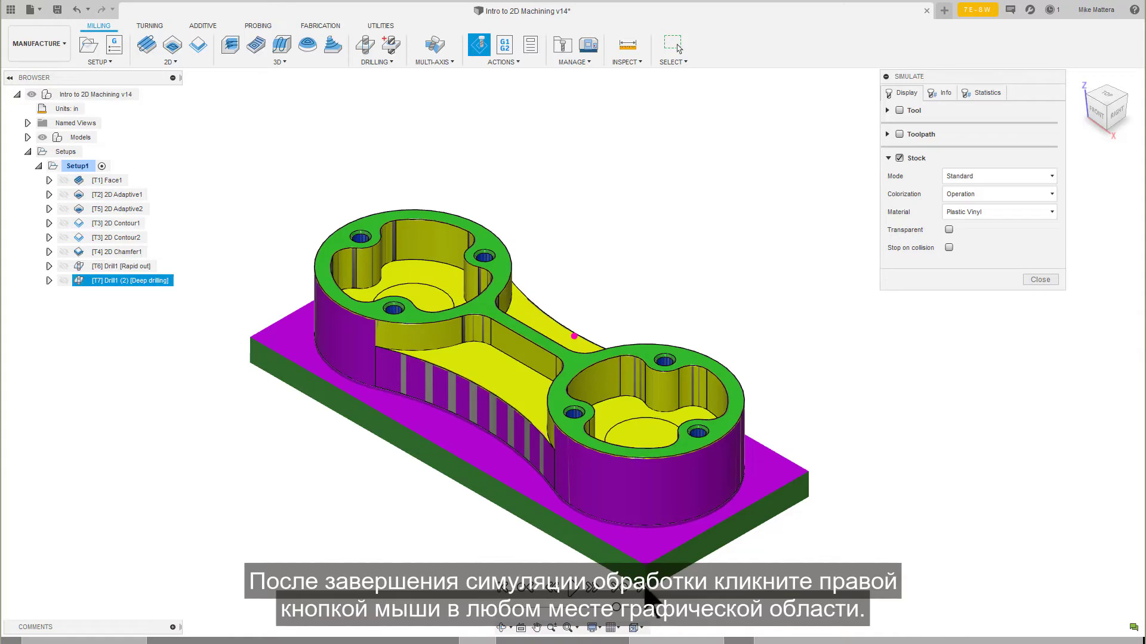
Open Save Stock from the simulation context menu, defaulting to stock.stl on the Desktop.
{"action": "right_click", "coordinate": [531, 144]}
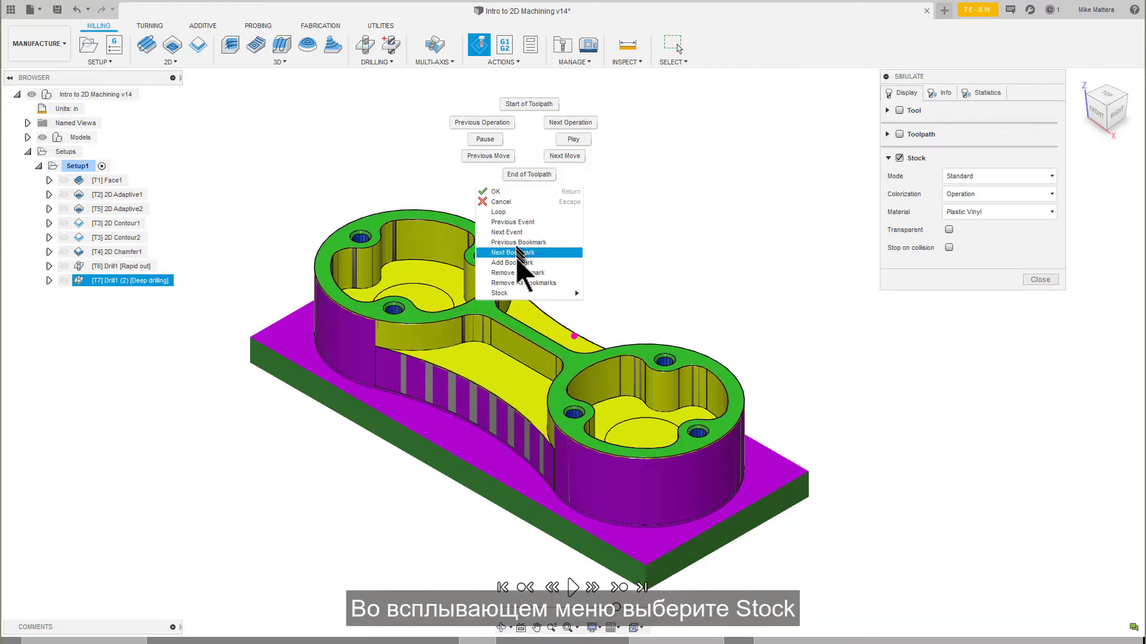
{"action": "mouse_move", "coordinate": [522, 294]}
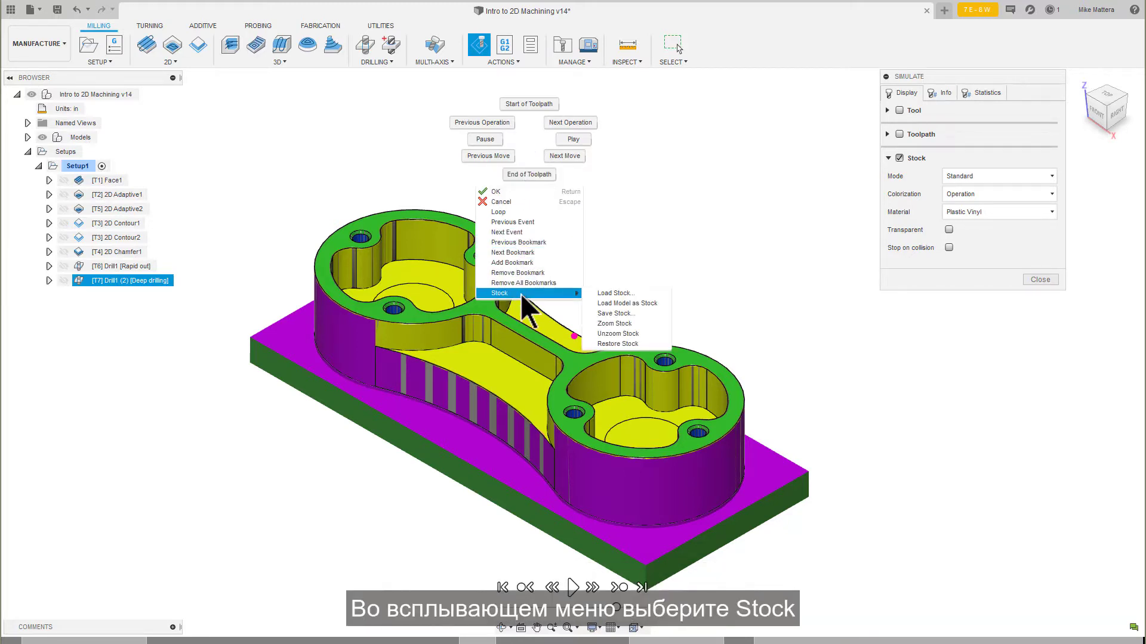
{"action": "left_click", "coordinate": [638, 314]}
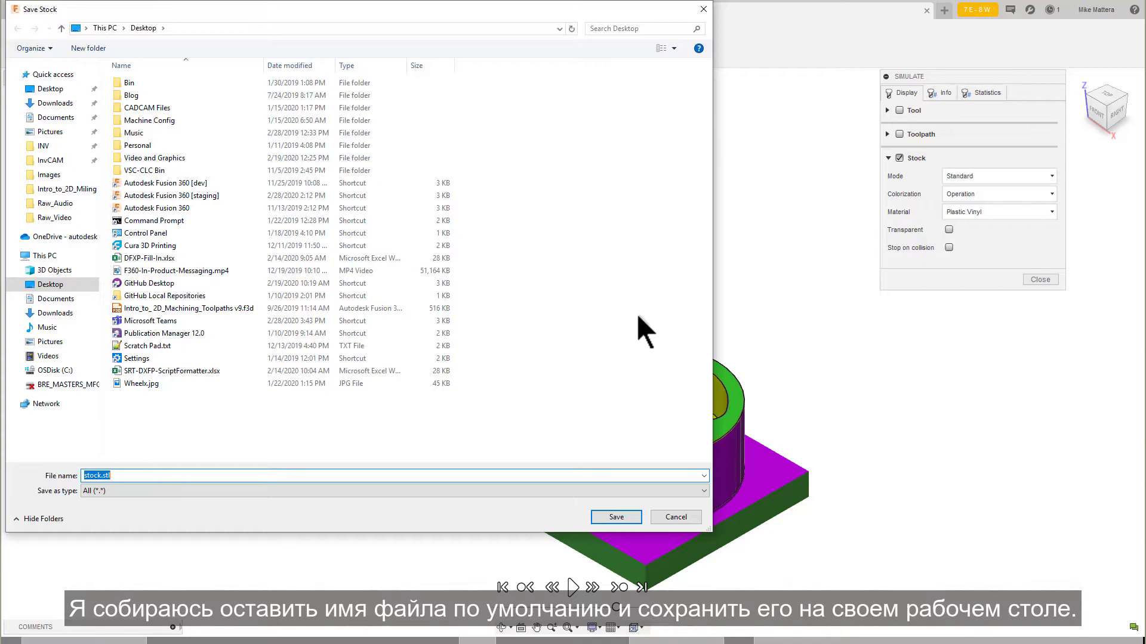
Save the machined stock as stock.stl, close the simulation and switch to the Design workspace.
{"action": "left_click", "coordinate": [617, 513]}
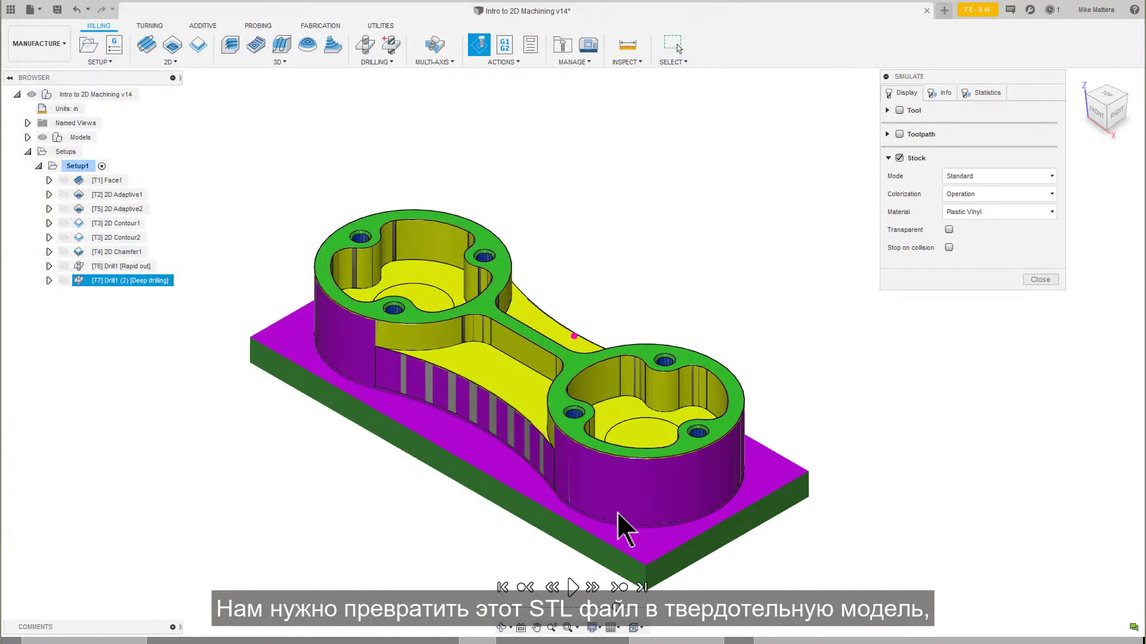
{"action": "left_click", "coordinate": [1040, 280]}
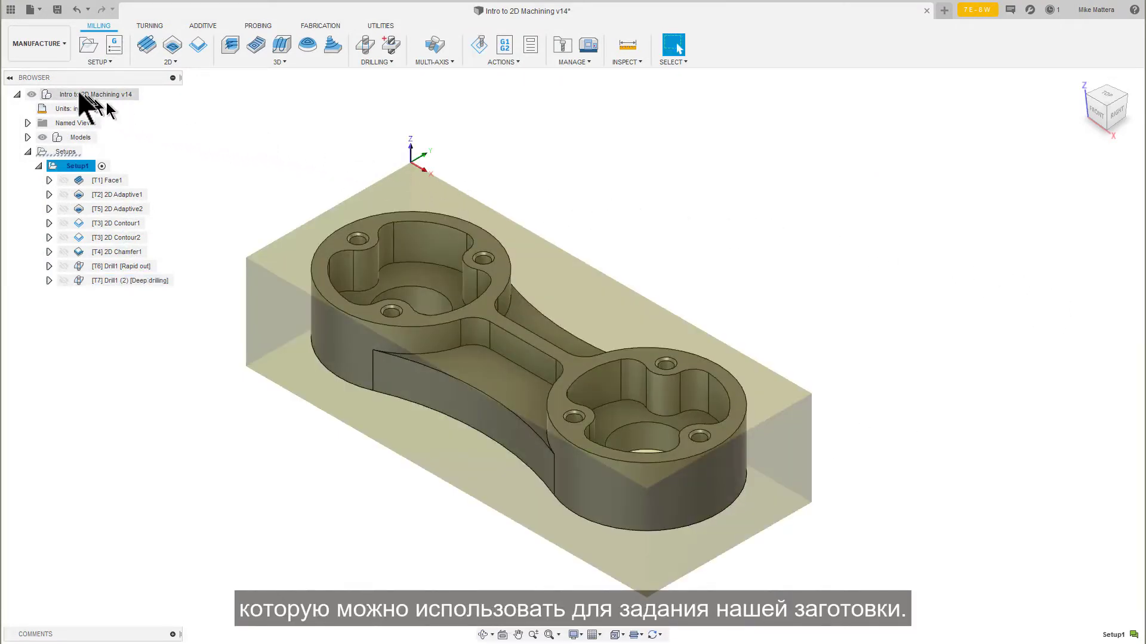
{"action": "left_click", "coordinate": [55, 54]}
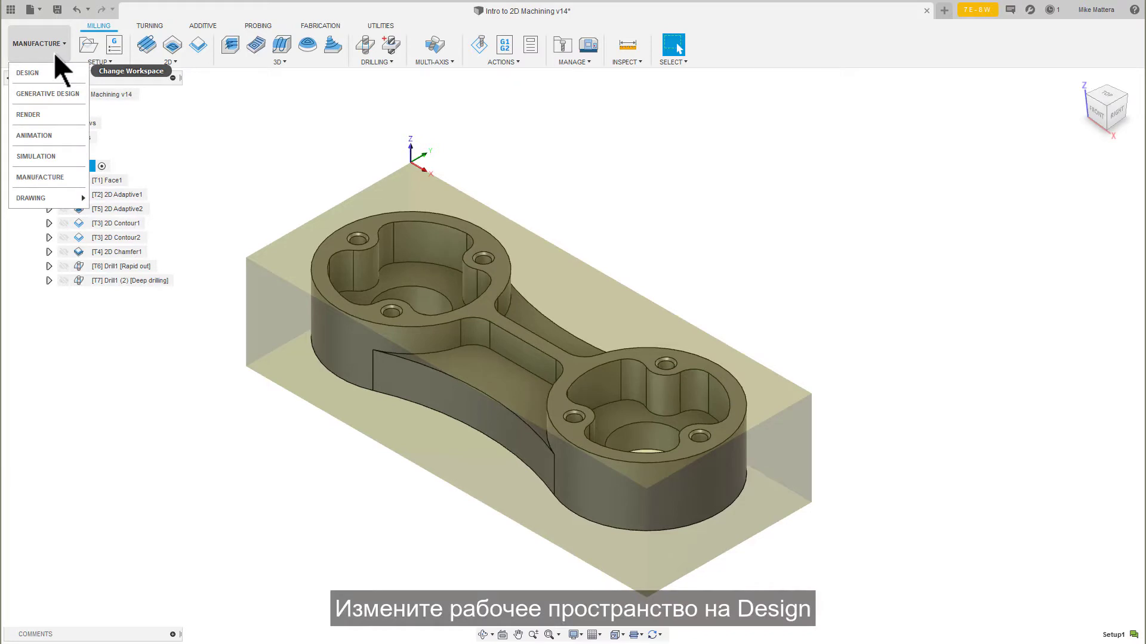
{"action": "left_click", "coordinate": [28, 73]}
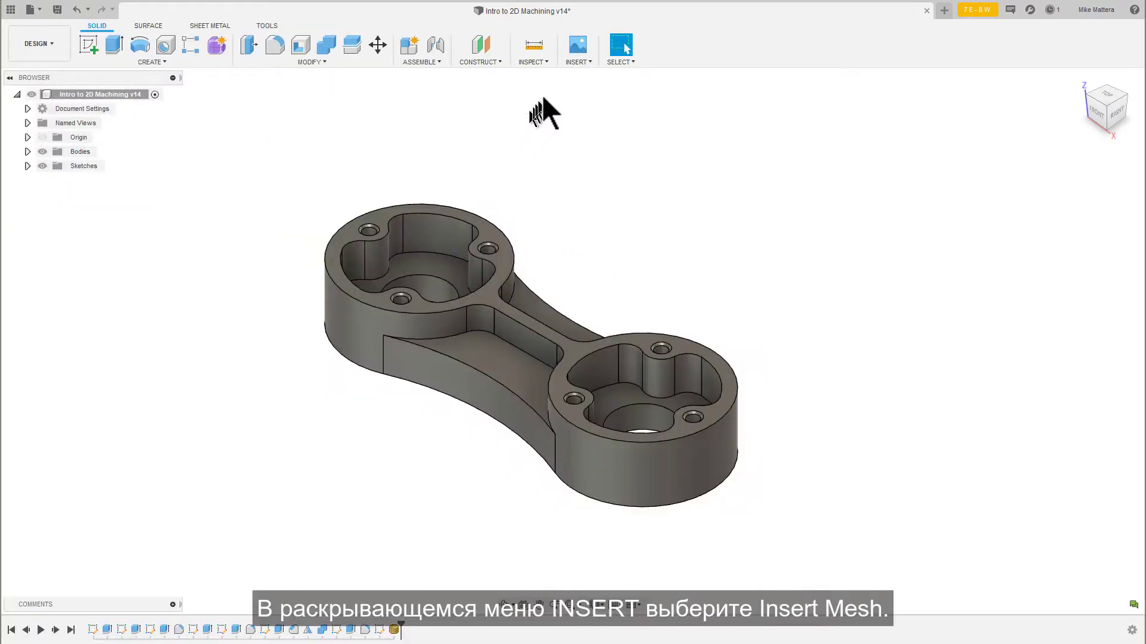
Insert stock.stl as a mesh with Millimeter unit type.
{"action": "left_click", "coordinate": [578, 62]}
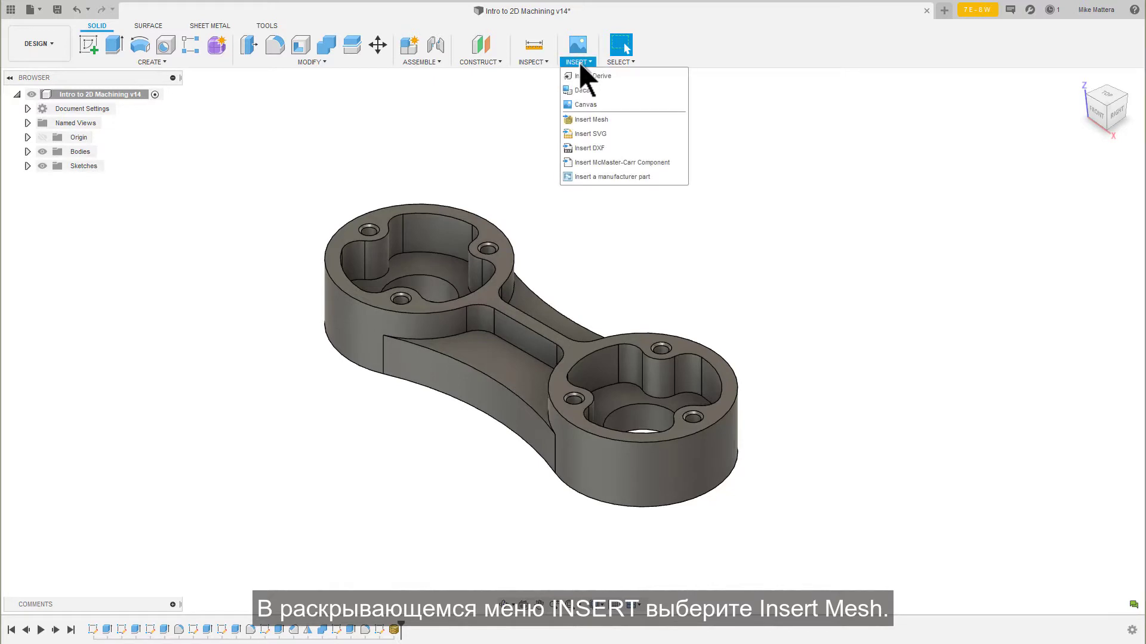
{"action": "left_click", "coordinate": [600, 120]}
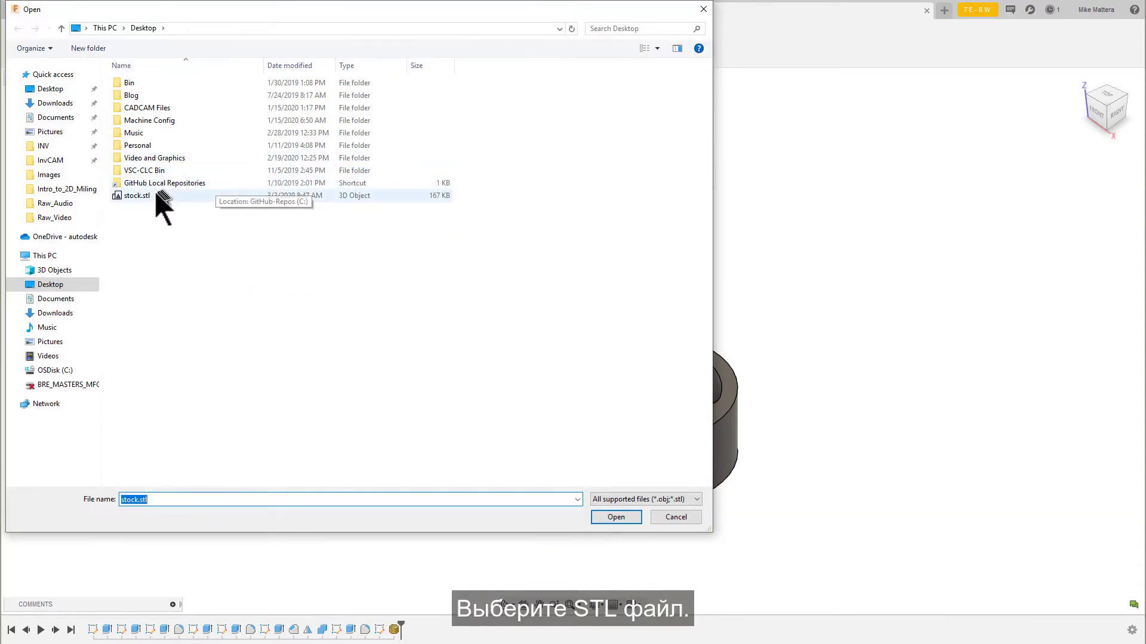
{"action": "left_click", "coordinate": [149, 195]}
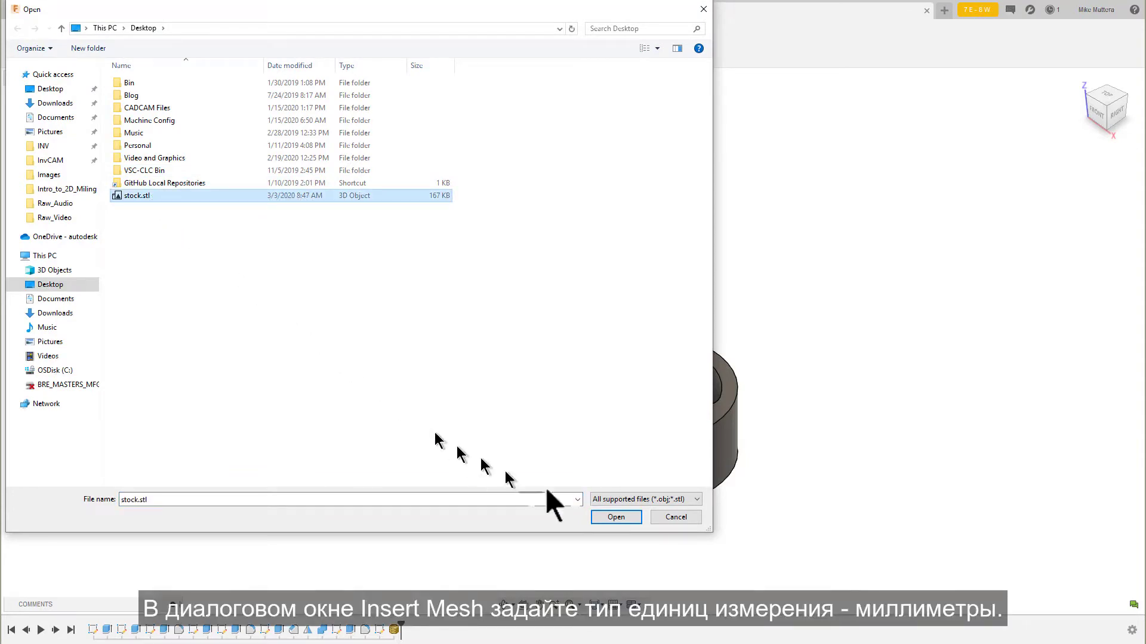
{"action": "left_click", "coordinate": [615, 515]}
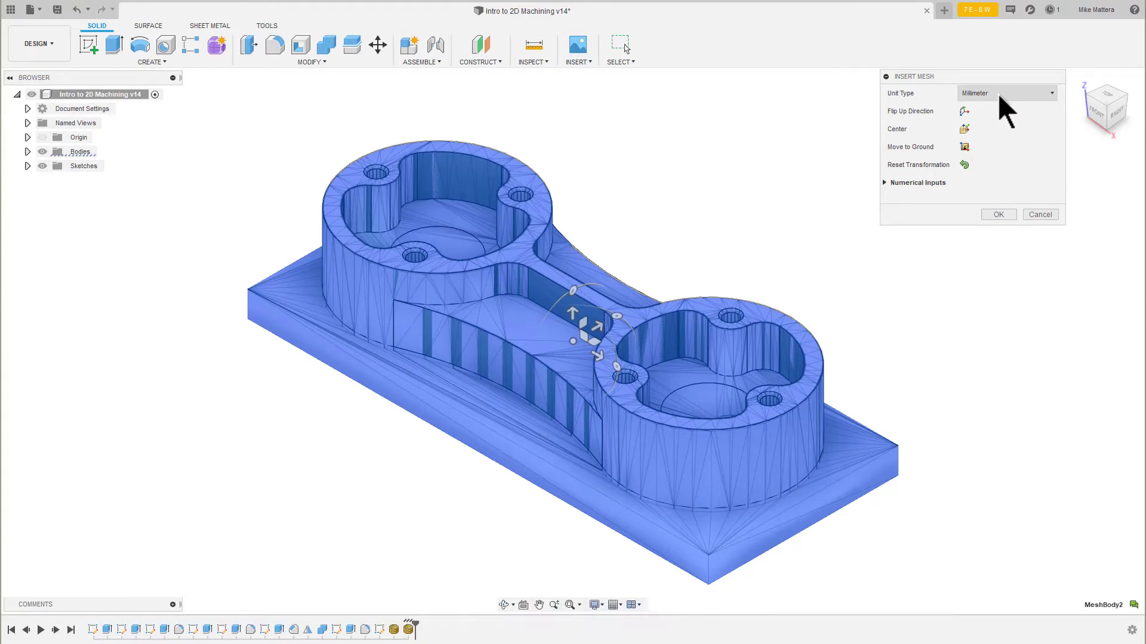
Confirm the mesh insert as MeshBody2, then hide MeshBody2 under Bodies.
{"action": "left_click", "coordinate": [996, 215]}
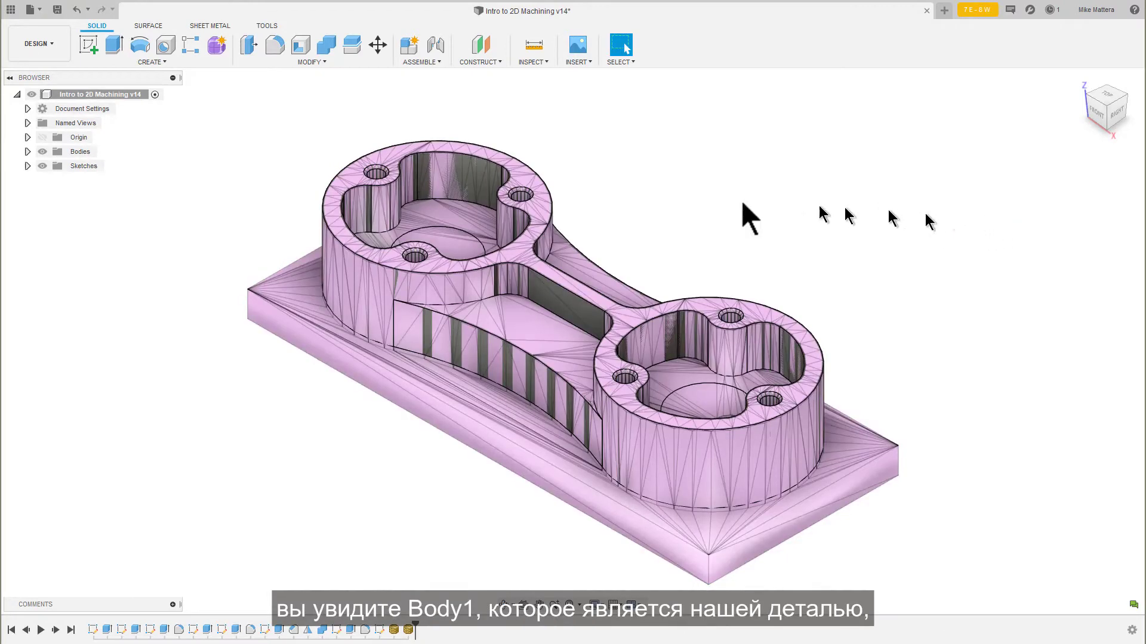
{"action": "left_click", "coordinate": [27, 152]}
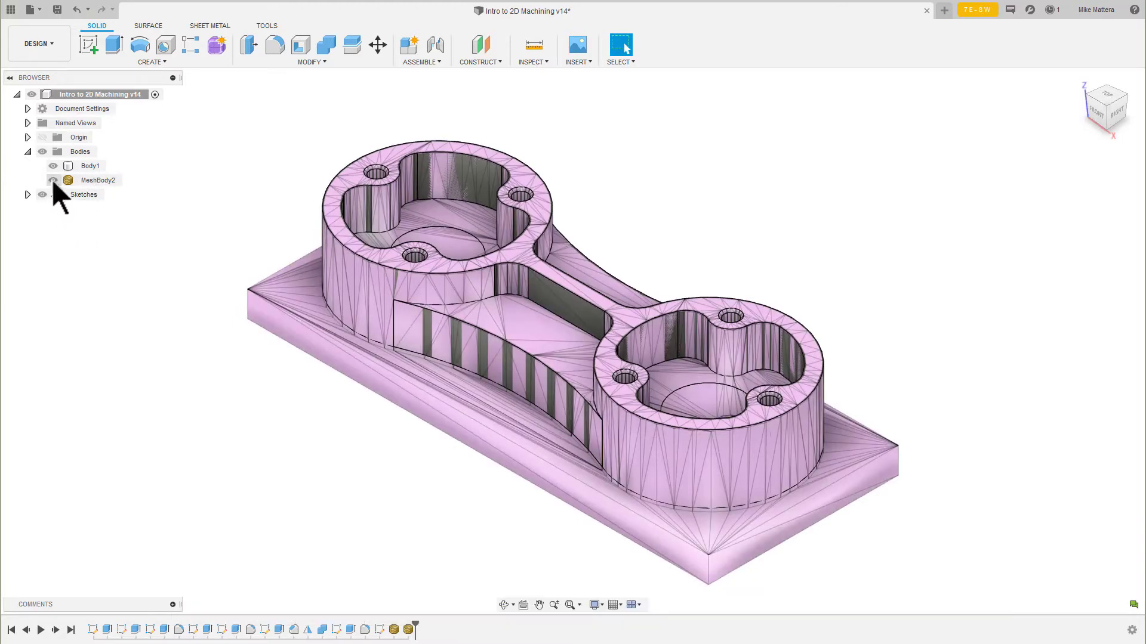
{"action": "left_click", "coordinate": [55, 179]}
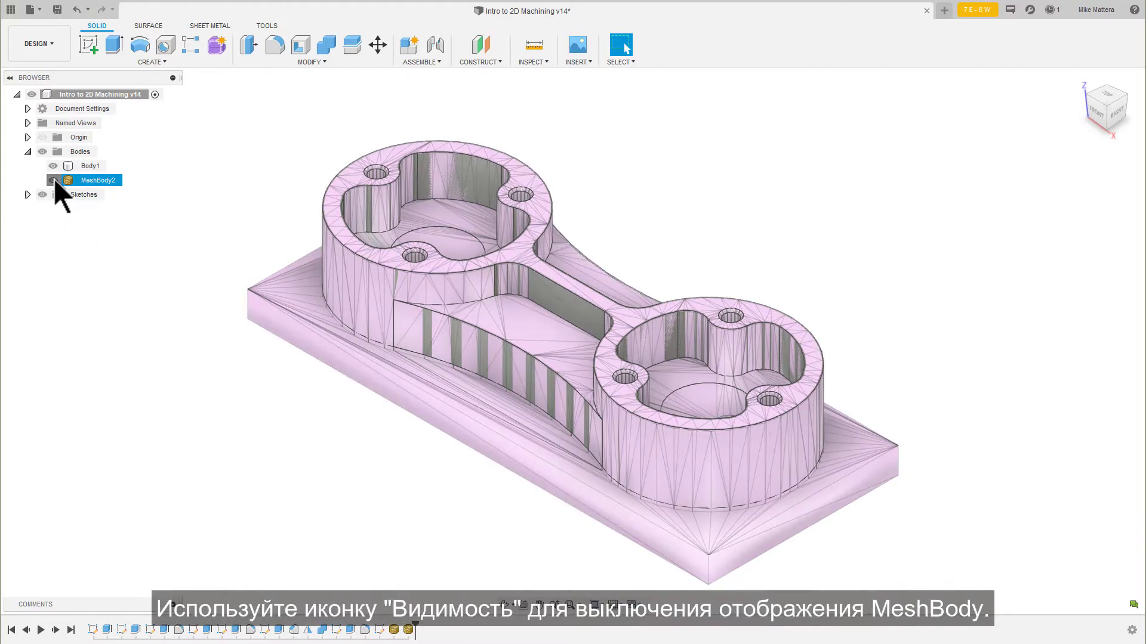
{"action": "left_click", "coordinate": [54, 180]}
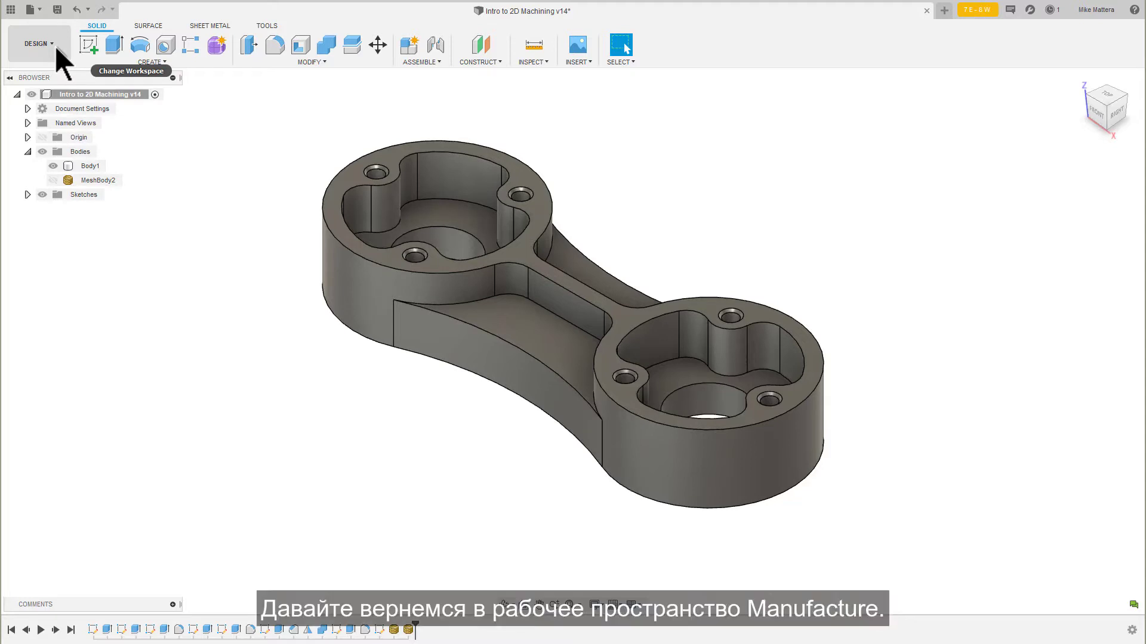
Switch from the Design workspace back to the Manufacture workspace.
{"action": "left_click", "coordinate": [55, 46]}
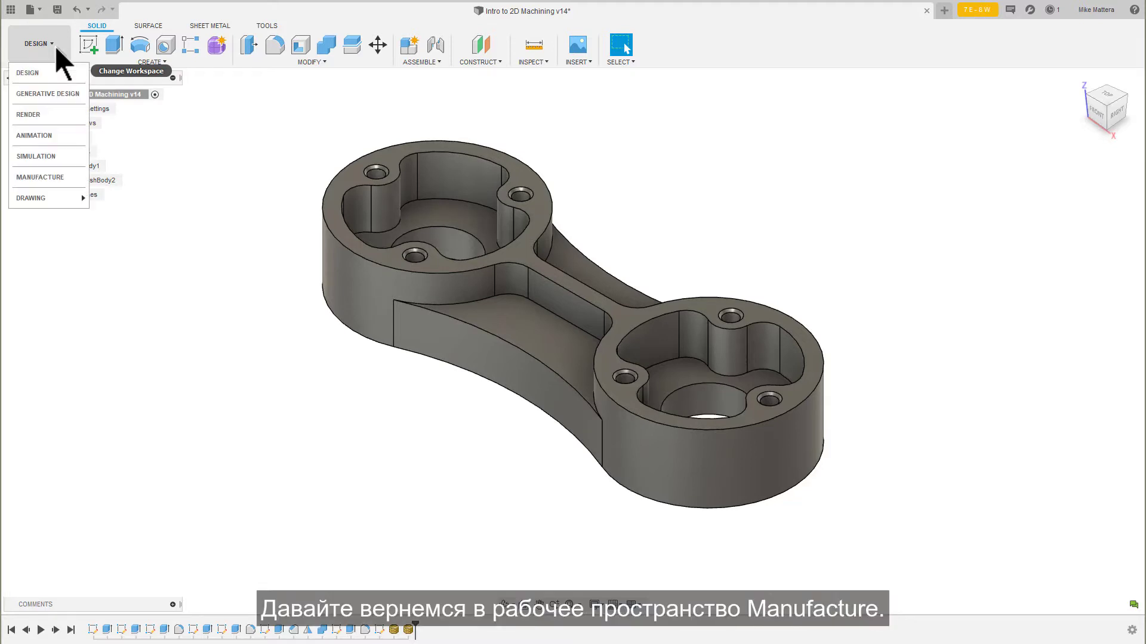
{"action": "left_click", "coordinate": [48, 177]}
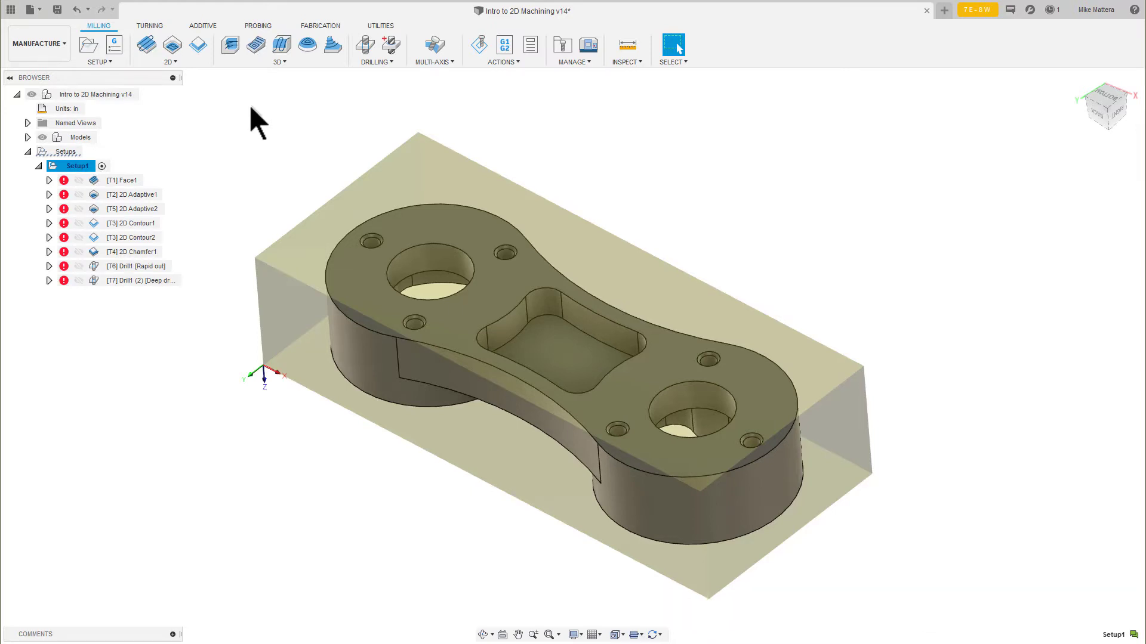
Create Setup4 as a Milling setup with the body as its model.
{"action": "left_click", "coordinate": [92, 49]}
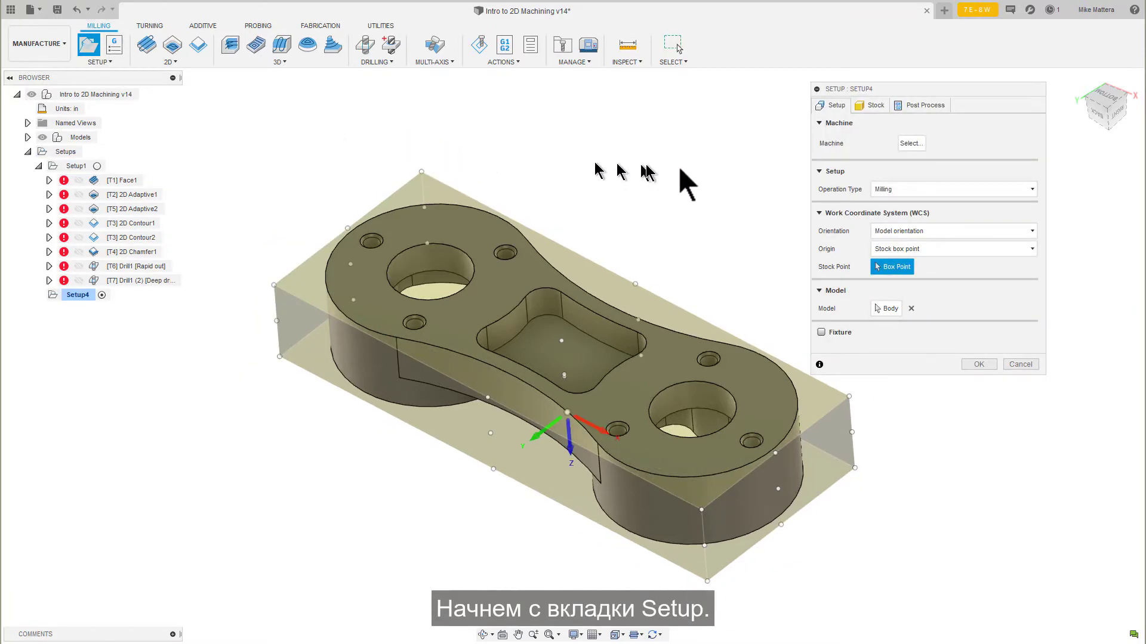
{"action": "mouse_move", "coordinate": [913, 144]}
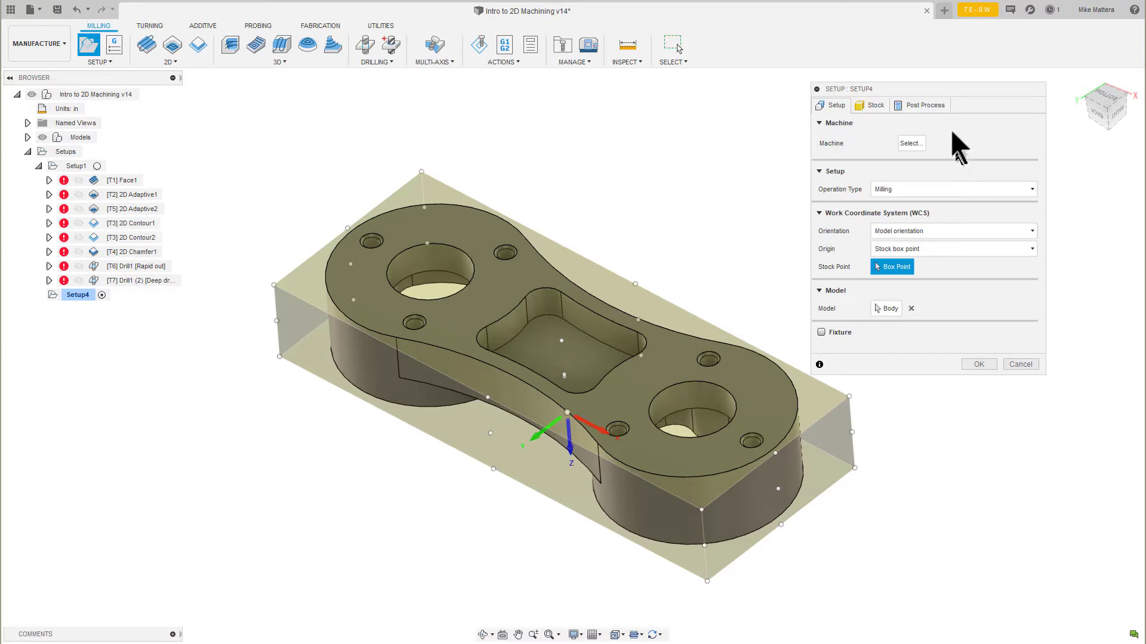
Set Setup4's stock mode to From solid and pick MeshBody2 as the 4.25 × 1.75 in stock solid.
{"action": "left_click", "coordinate": [868, 105]}
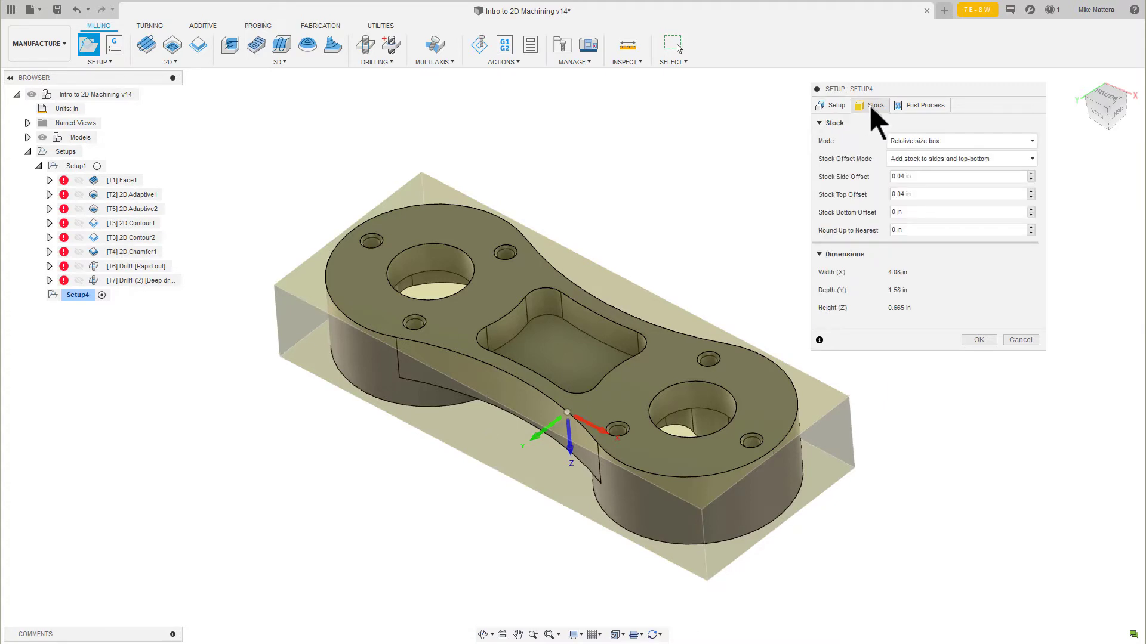
{"action": "left_click", "coordinate": [965, 136]}
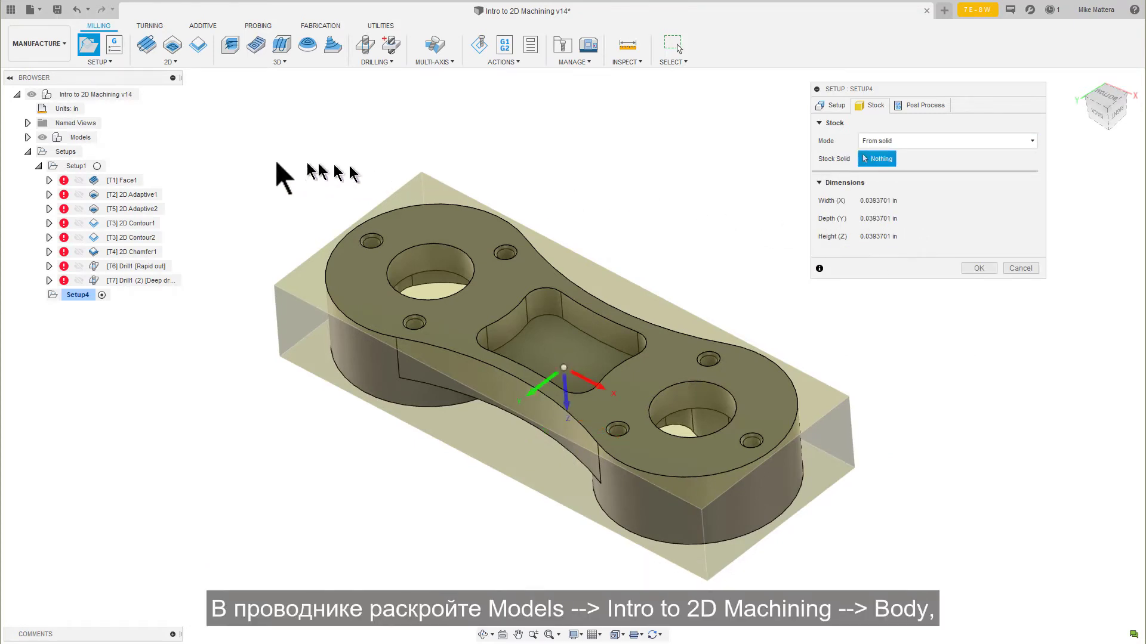
{"action": "left_click", "coordinate": [27, 137]}
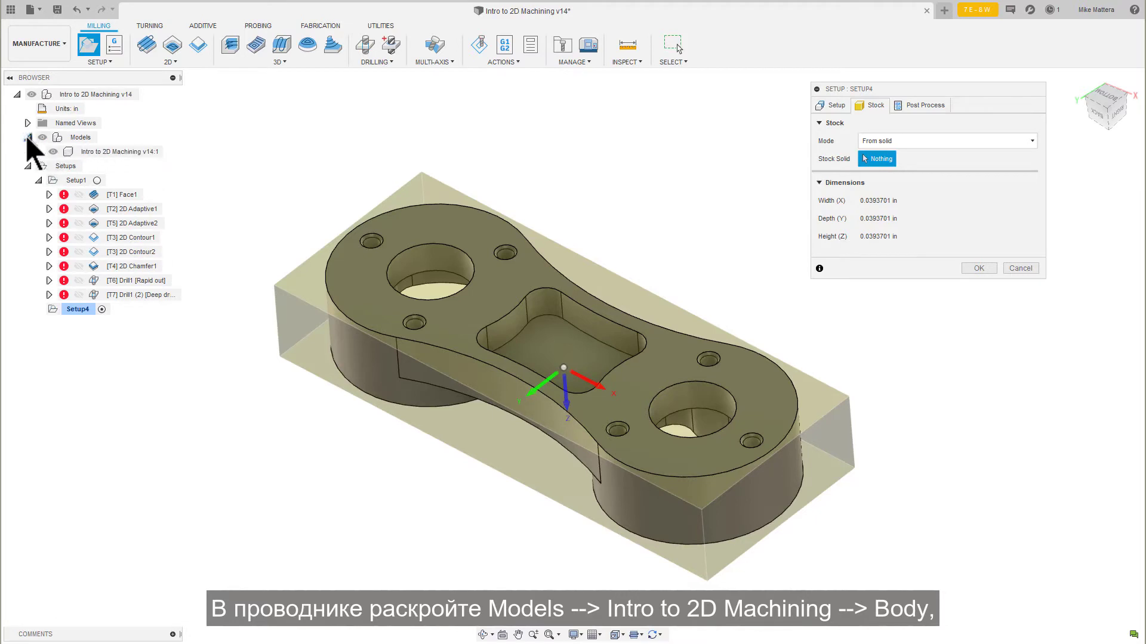
{"action": "left_click", "coordinate": [38, 152]}
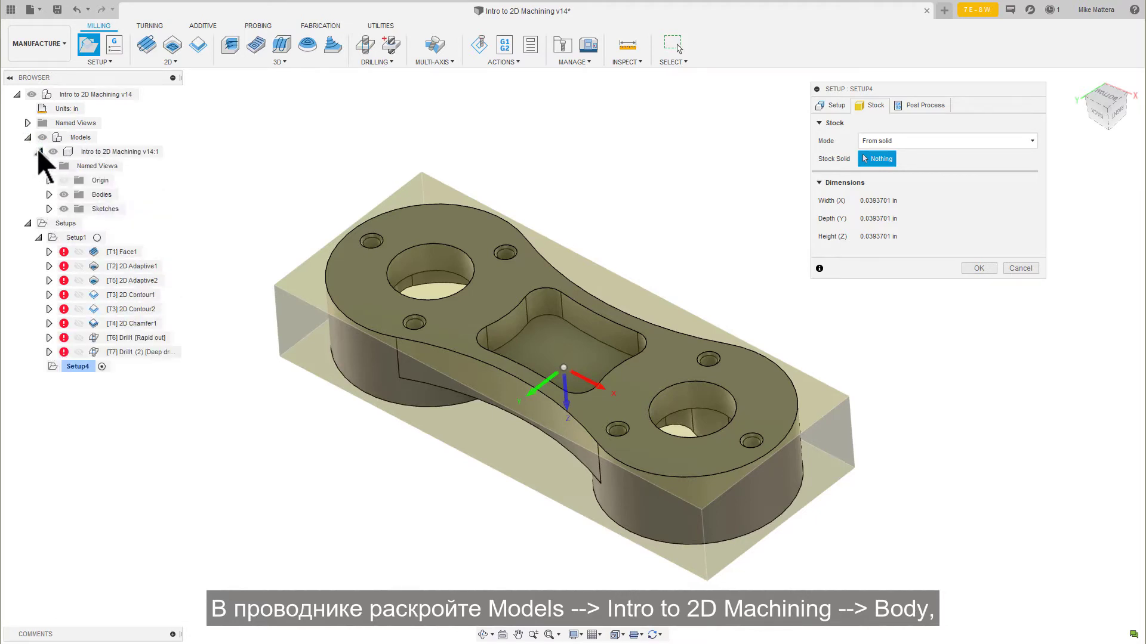
{"action": "left_click", "coordinate": [49, 194]}
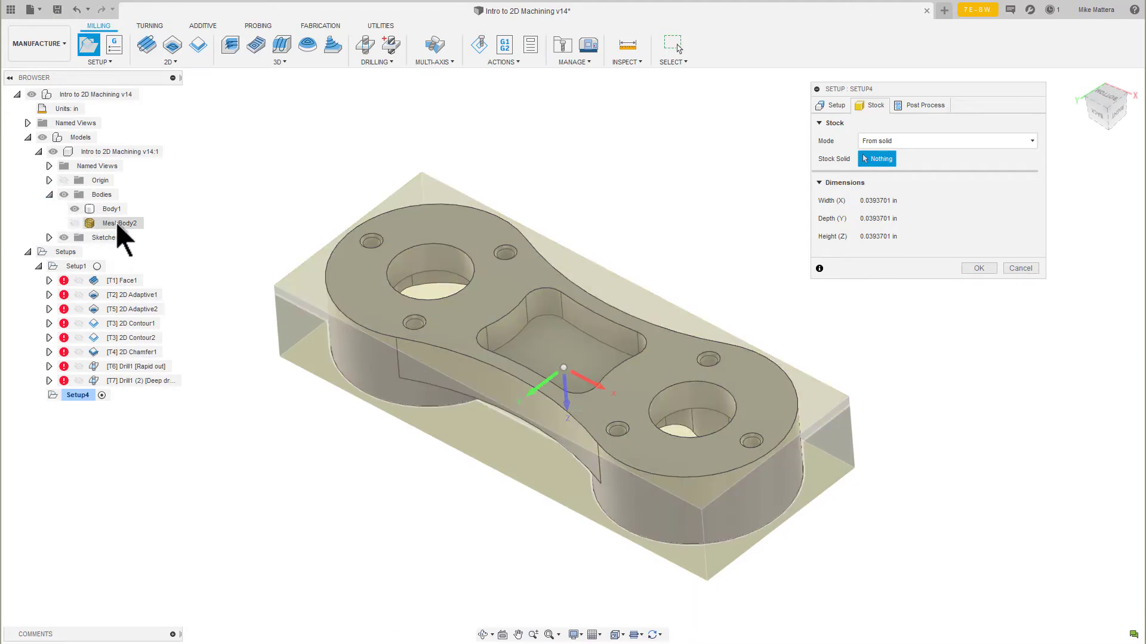
{"action": "left_click", "coordinate": [116, 222]}
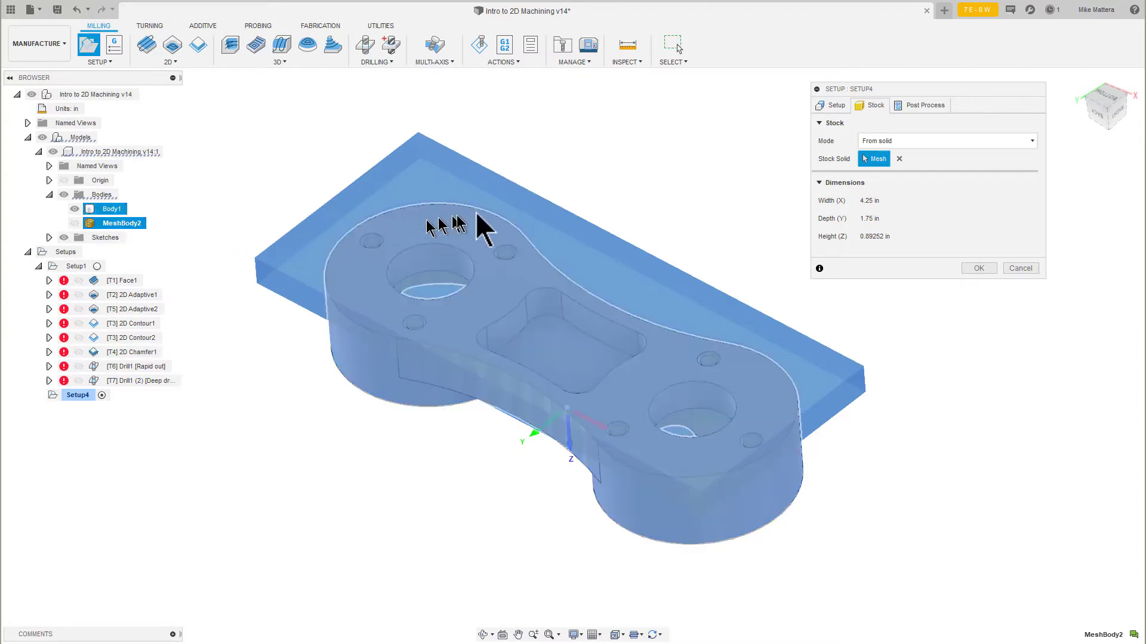
Orient Setup4 by Z axis/plane & X axis, origin at the large hole's centre, Z flipped upward.
{"action": "left_click", "coordinate": [834, 105]}
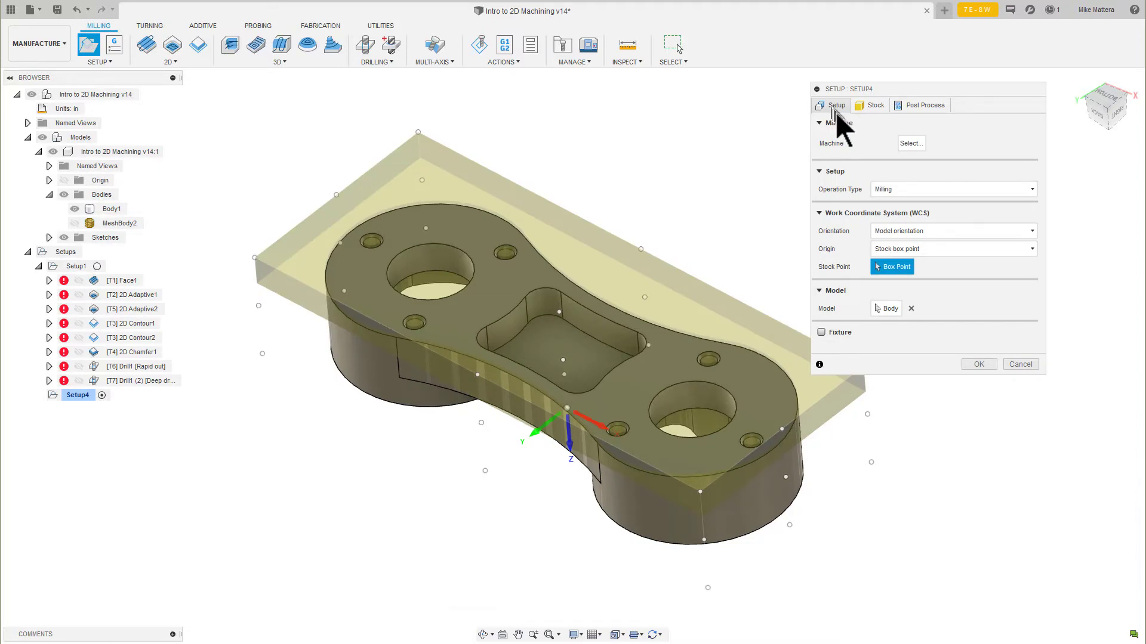
{"action": "left_click", "coordinate": [934, 231]}
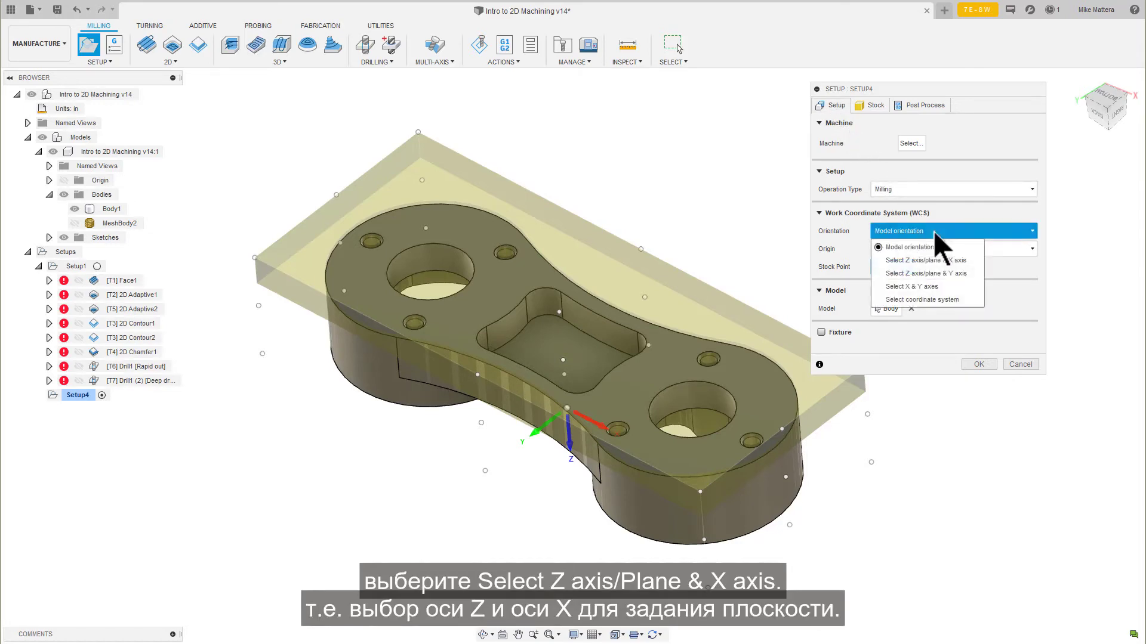
{"action": "left_click", "coordinate": [924, 262]}
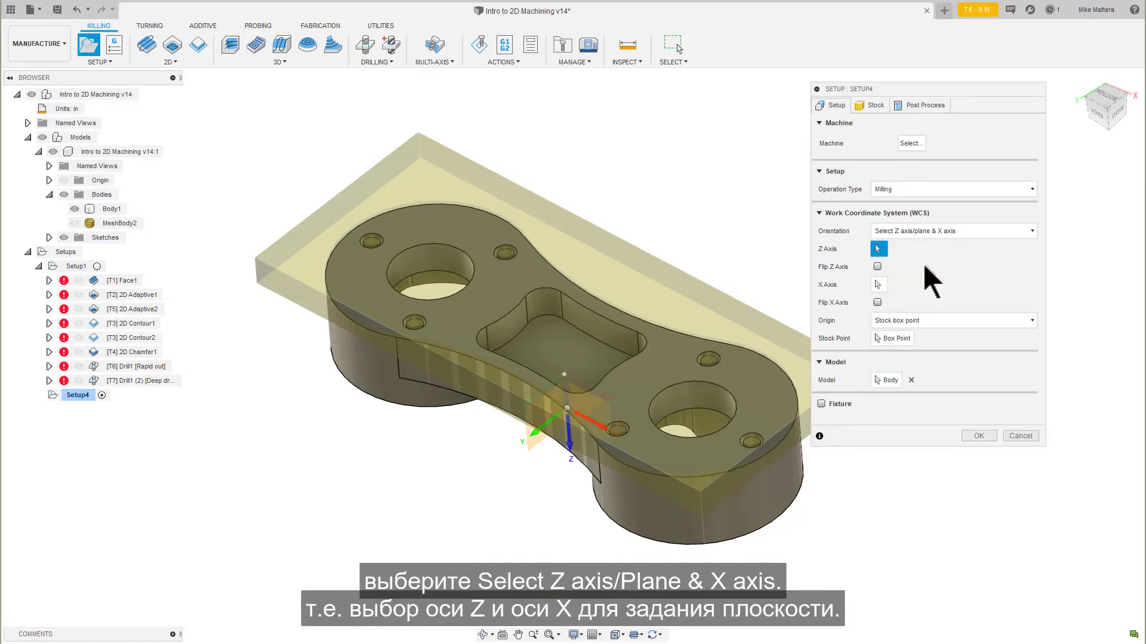
{"action": "left_click", "coordinate": [907, 323]}
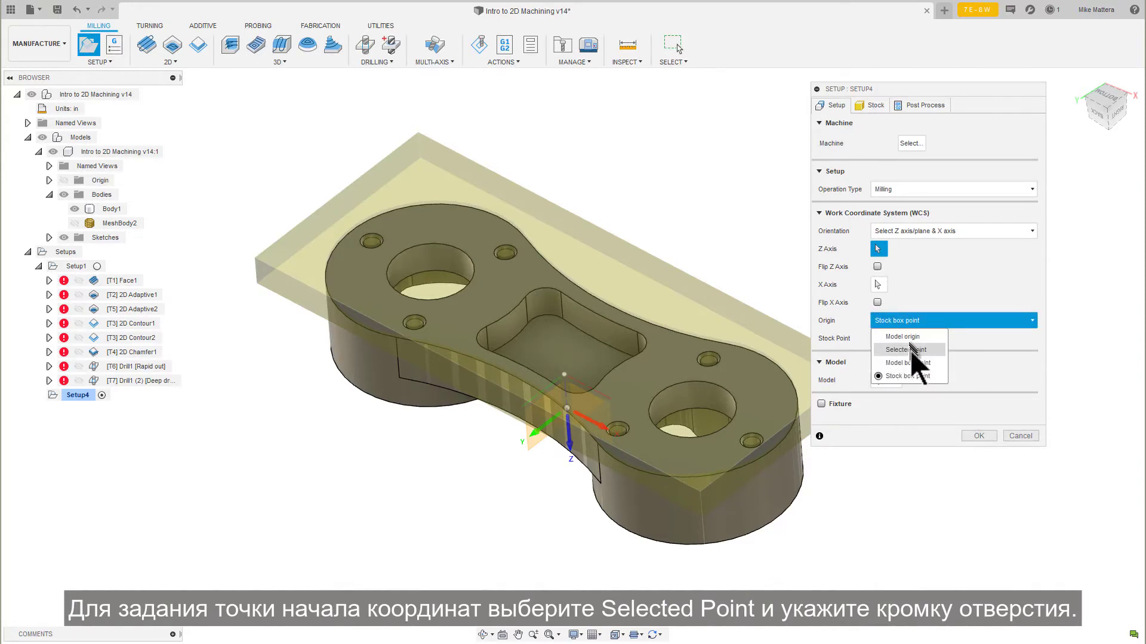
{"action": "left_click", "coordinate": [911, 352]}
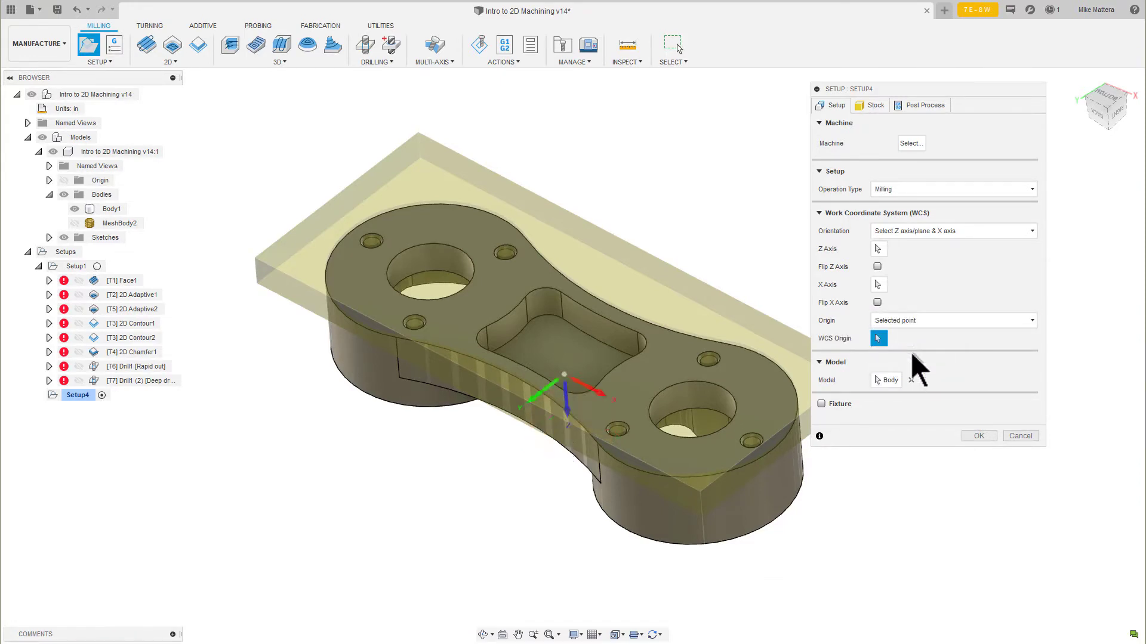
{"action": "left_click", "coordinate": [446, 246]}
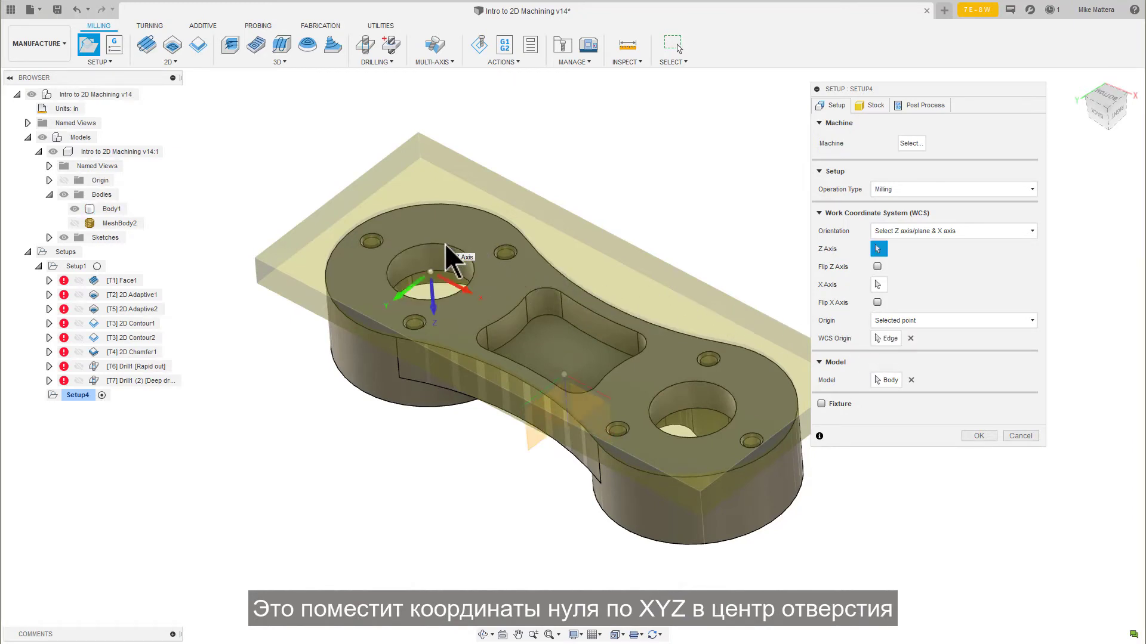
{"action": "left_click", "coordinate": [876, 267]}
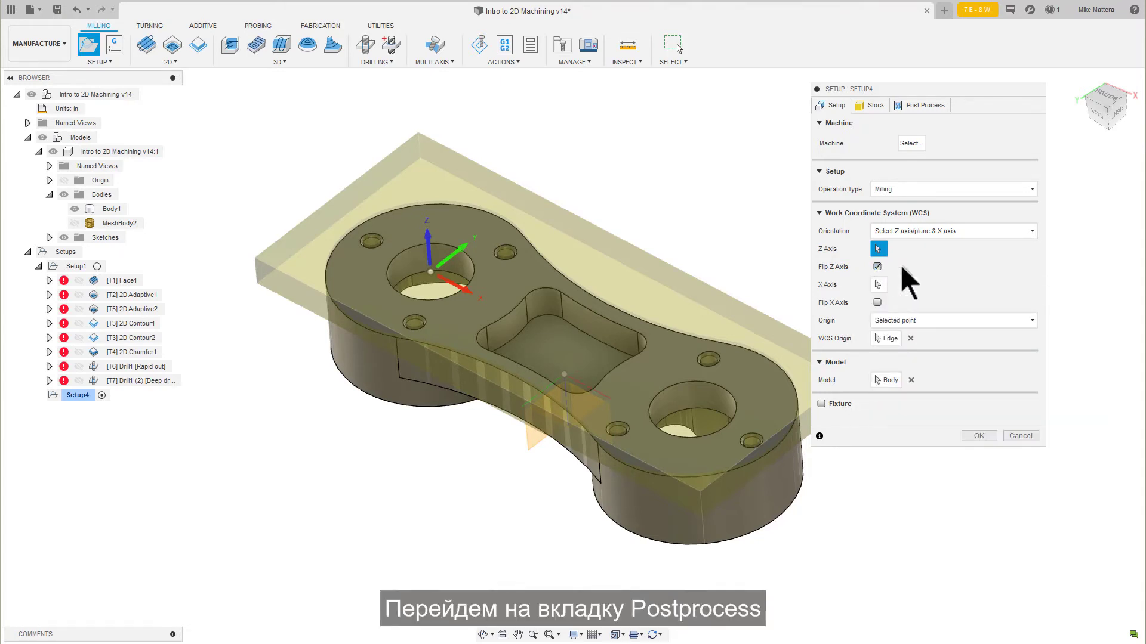
Set Setup4's program number 1002, WCS offset 2 and comment 'Bottom Setup 2'.
{"action": "left_click", "coordinate": [923, 110]}
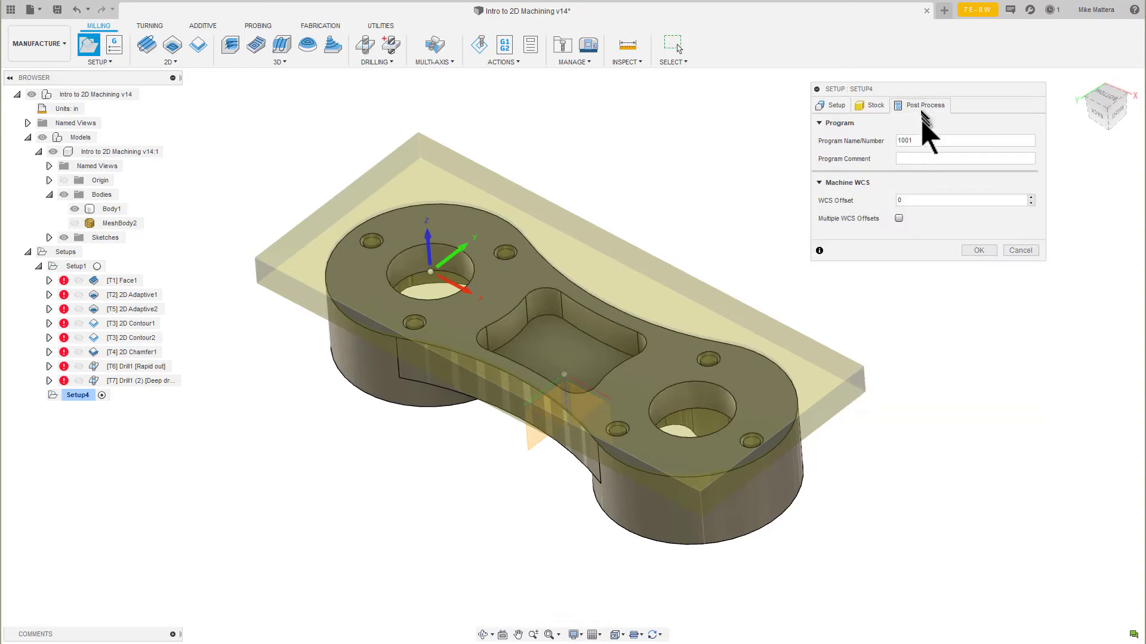
{"action": "left_click", "coordinate": [912, 140]}
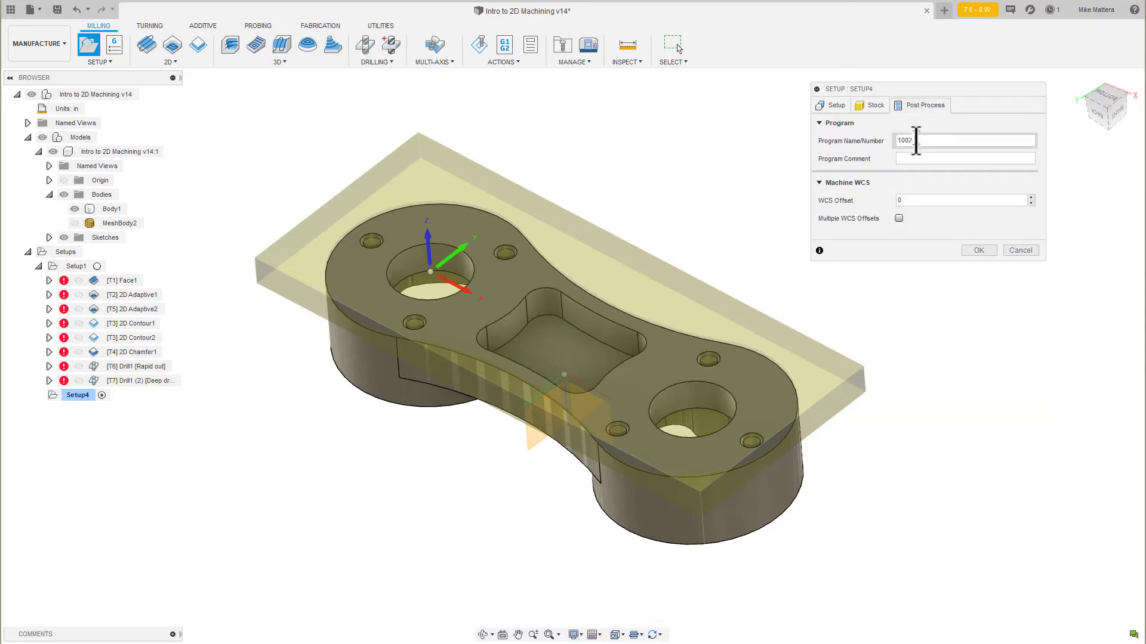
{"action": "left_click", "coordinate": [1030, 197]}
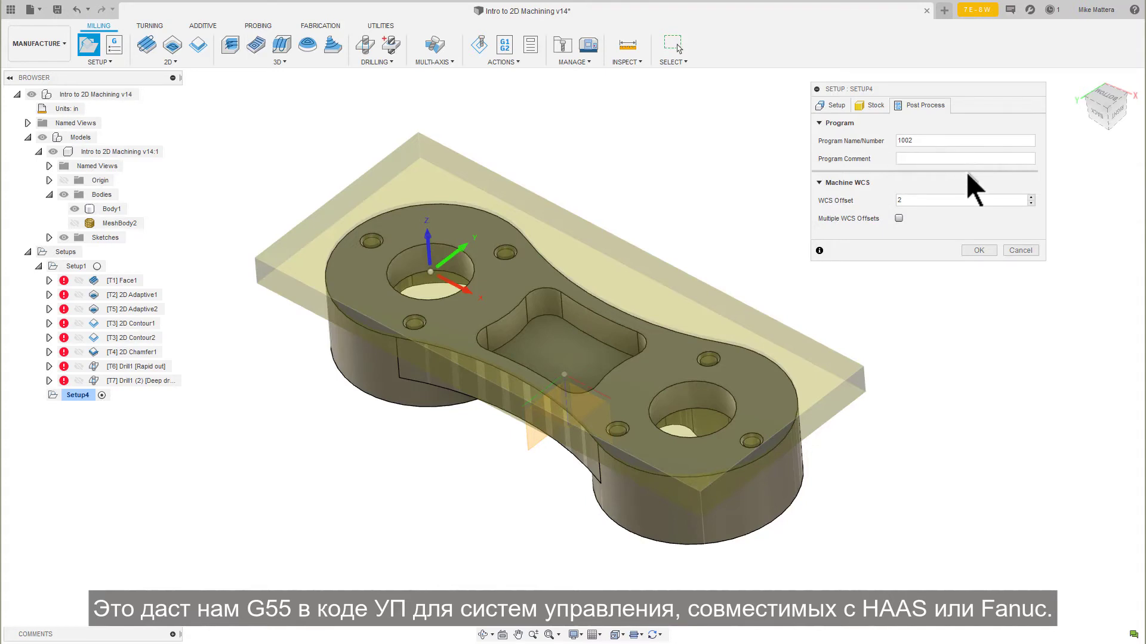
{"action": "type", "text": "Bott"}
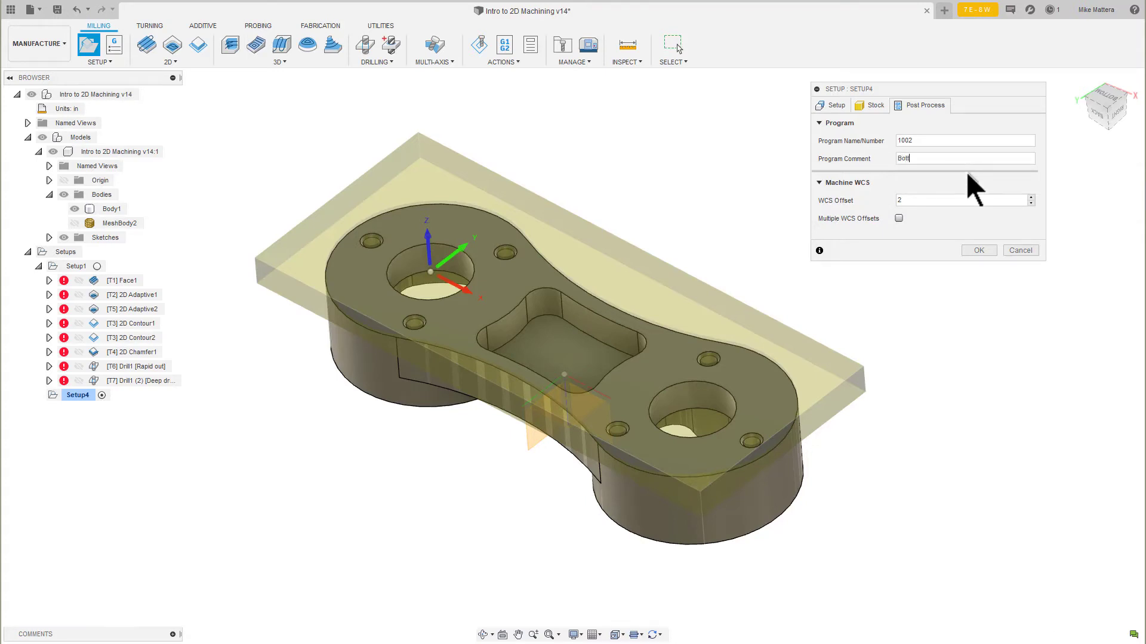
{"action": "type", "text": "om Se"}
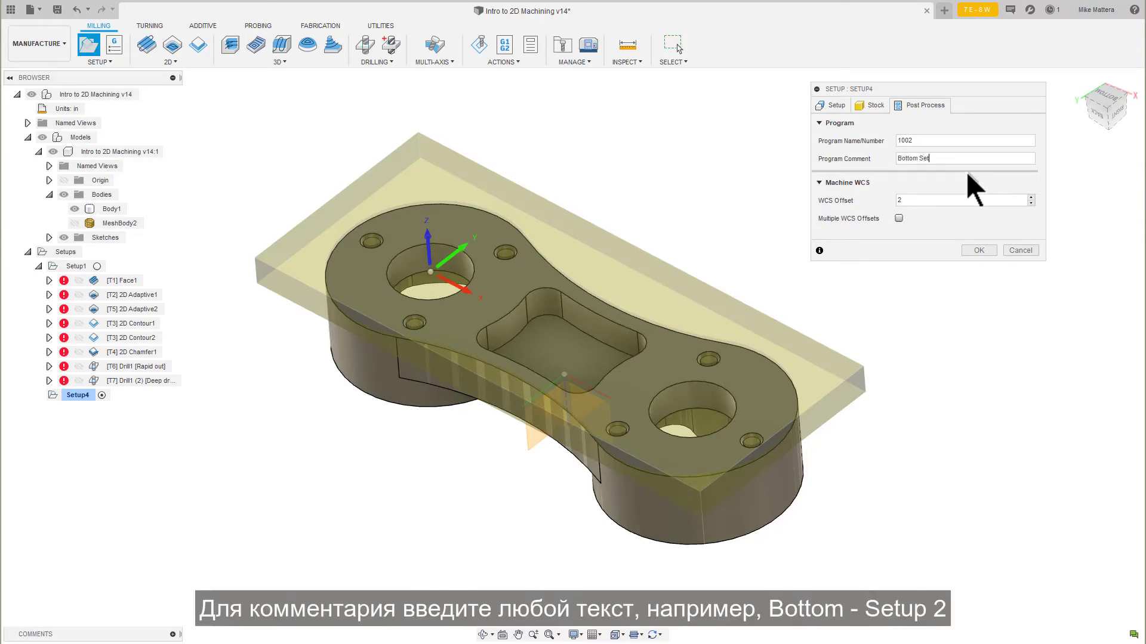
{"action": "type", "text": "tup 2"}
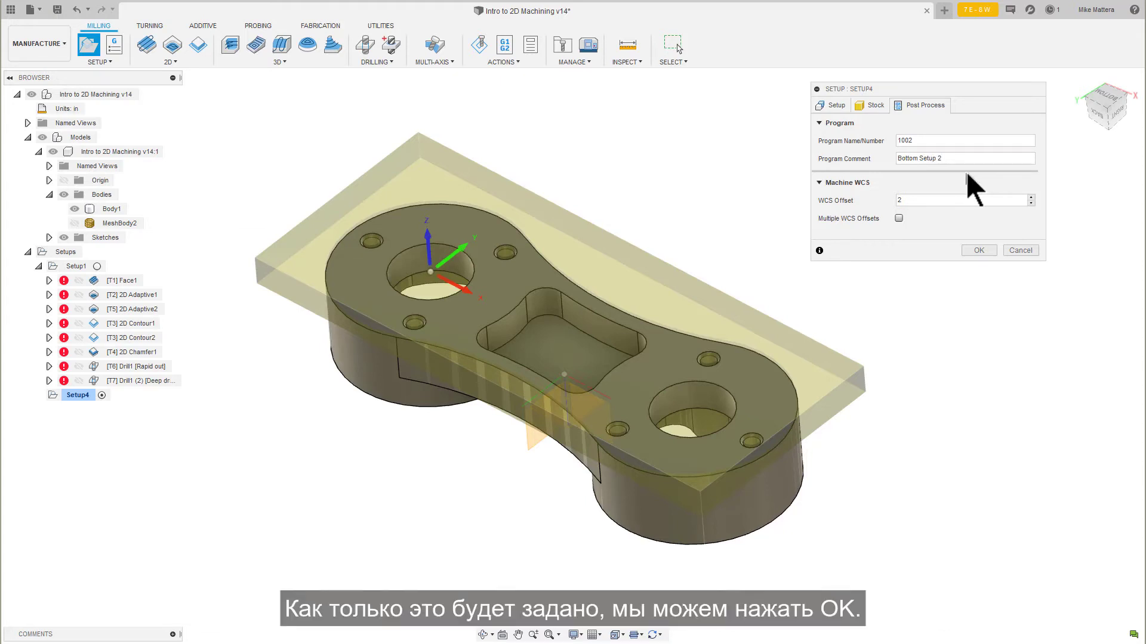
Finish Setup4 and bring up the sync-with-active-setup options.
{"action": "left_click", "coordinate": [981, 250]}
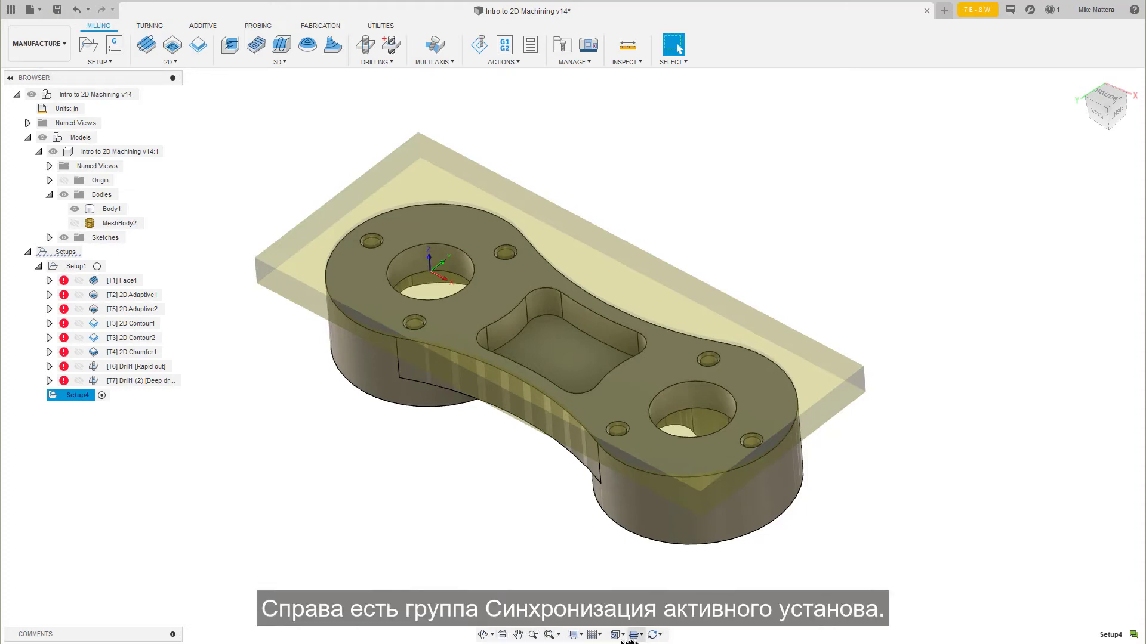
{"action": "left_click", "coordinate": [660, 636]}
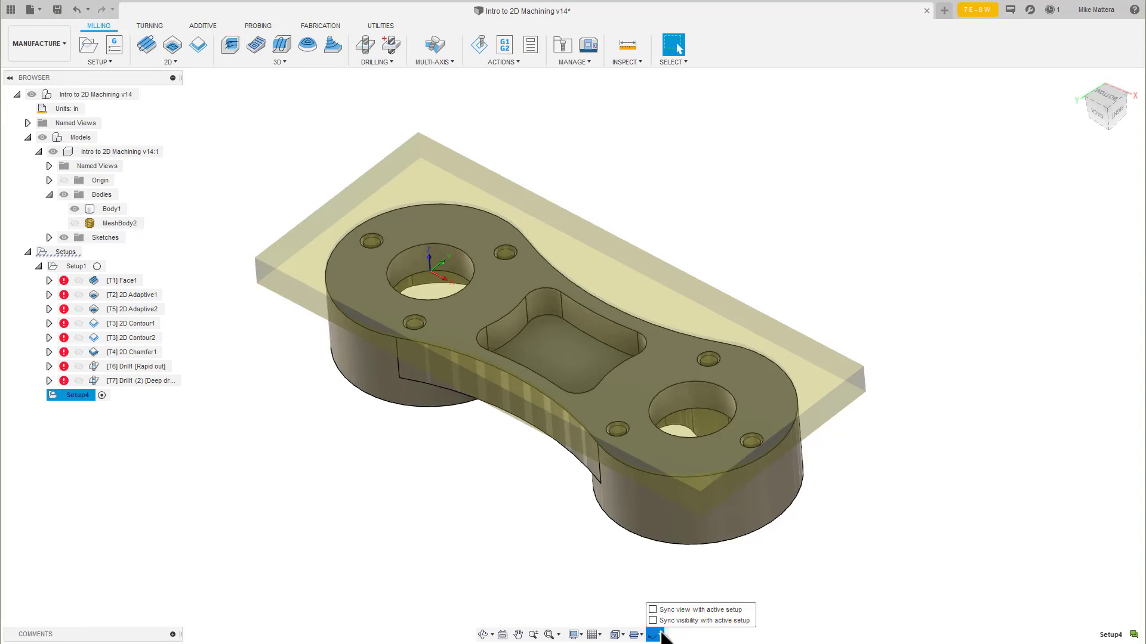
Turn on view and visibility syncing with the active setup, then activate Setup1 and then Setup2.
{"action": "left_click", "coordinate": [653, 620]}
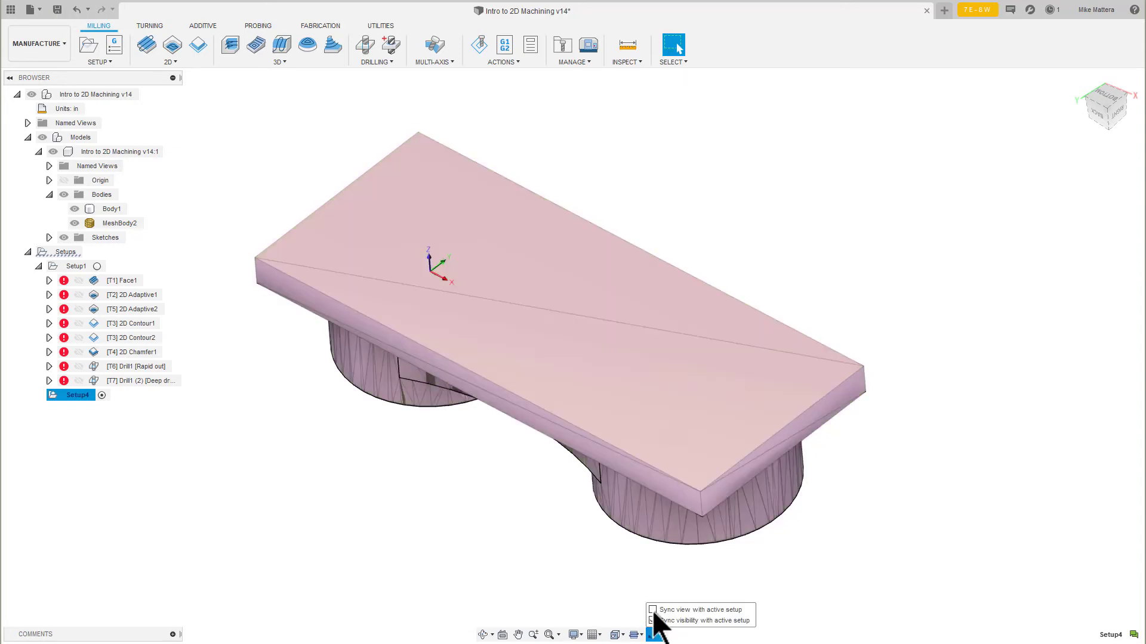
{"action": "left_click", "coordinate": [652, 610]}
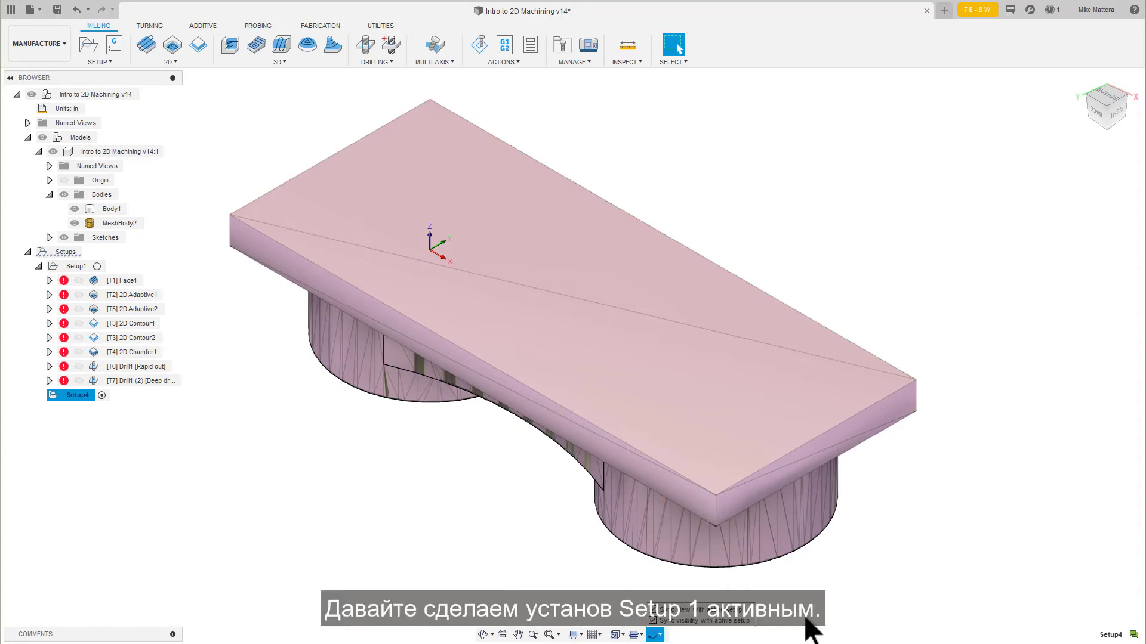
{"action": "left_click", "coordinate": [98, 265]}
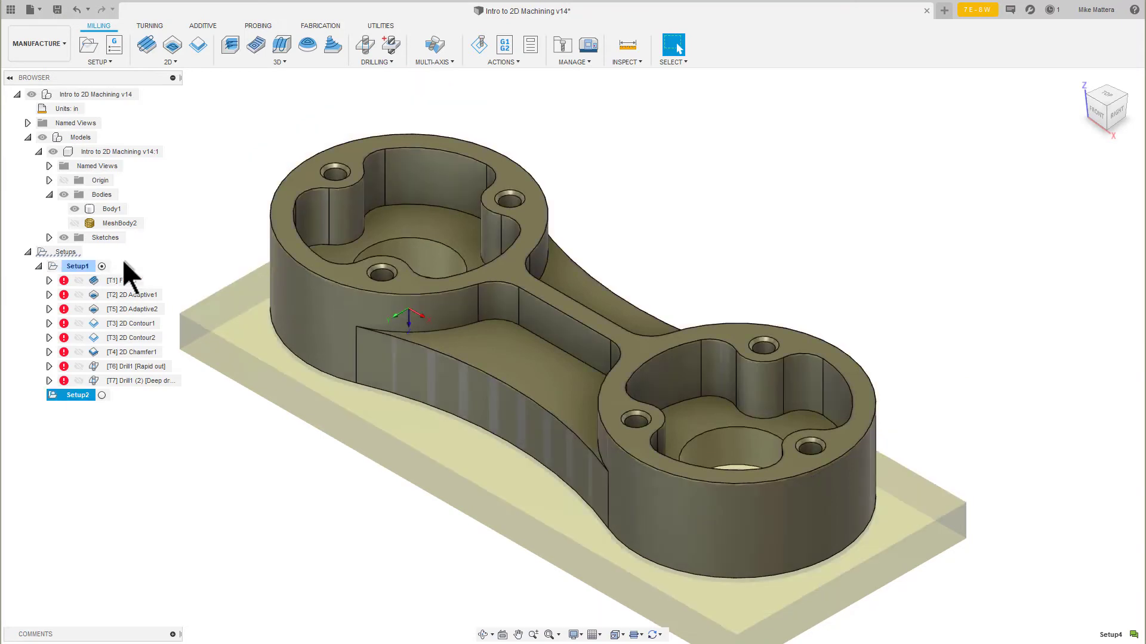
{"action": "left_click", "coordinate": [99, 394]}
{"action": "left_click", "coordinate": [101, 395]}
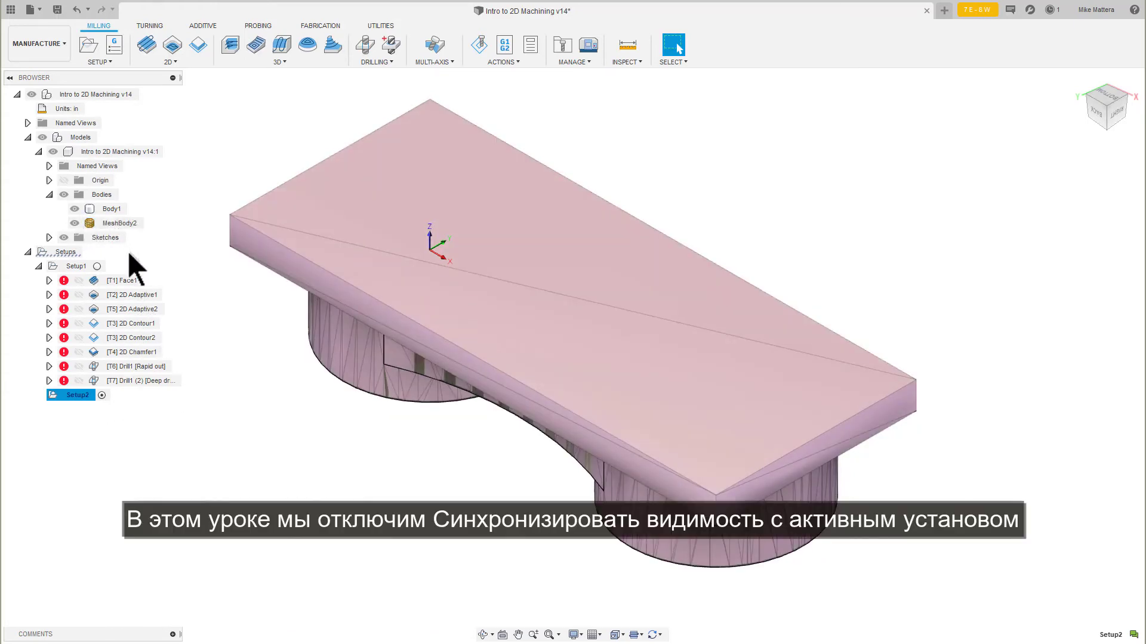
Turn off Sync visibility with active setup and hide MeshBody2 to reveal the part.
{"action": "left_click", "coordinate": [661, 636]}
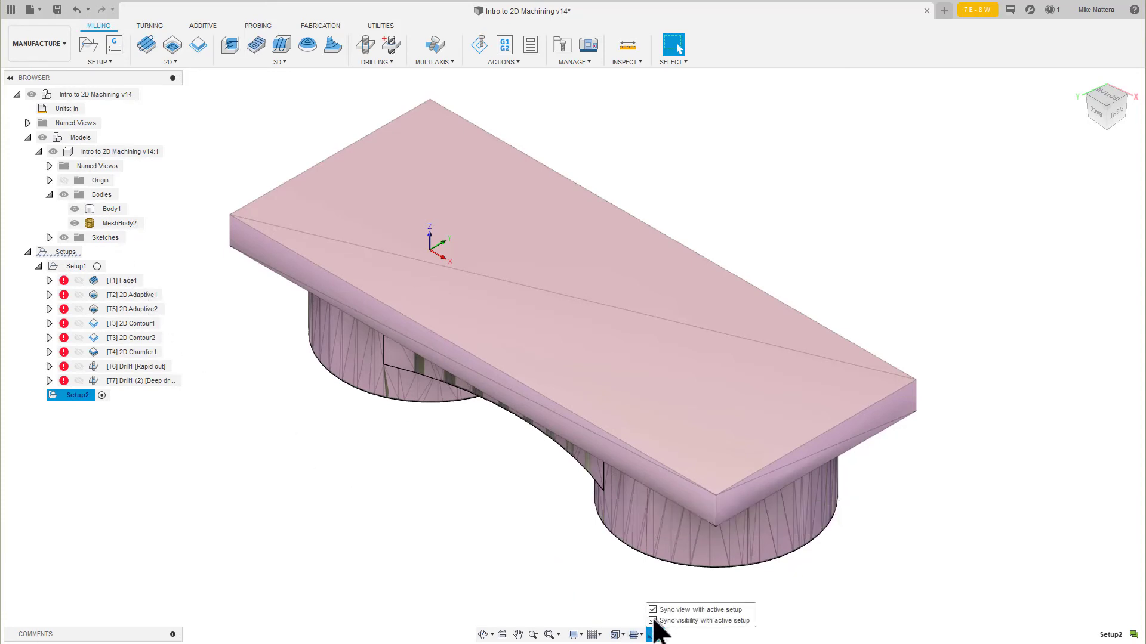
{"action": "left_click", "coordinate": [653, 620]}
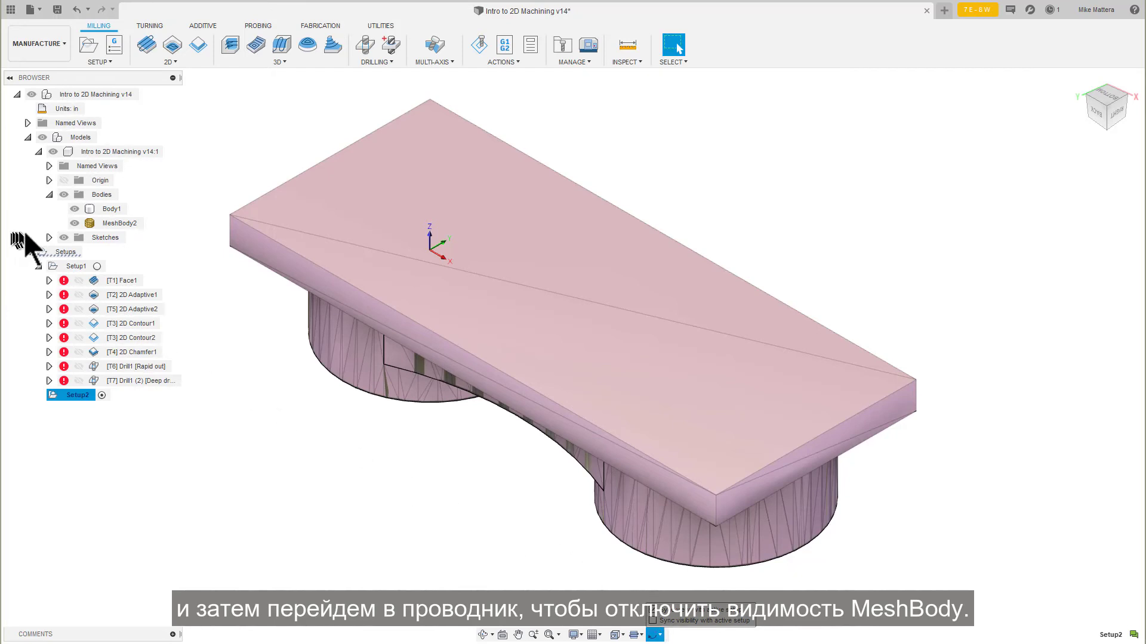
{"action": "left_click", "coordinate": [75, 225]}
{"action": "left_click", "coordinate": [75, 224]}
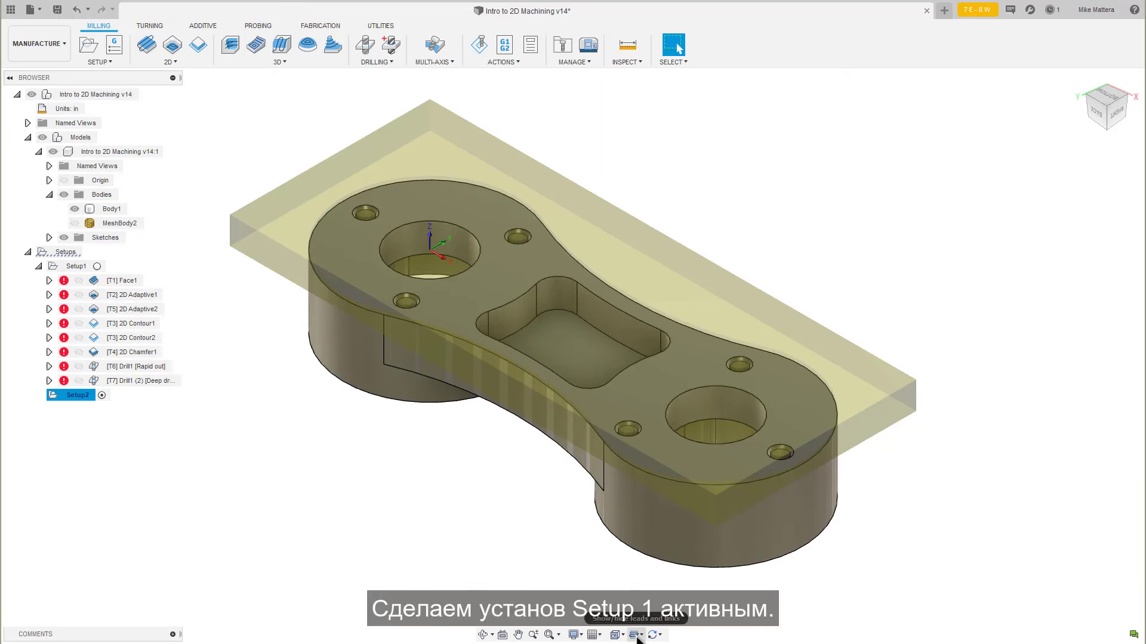
Activate Setup1 and display the 2D Adaptive1, then the 2D Adaptive2 toolpath.
{"action": "left_click", "coordinate": [97, 266]}
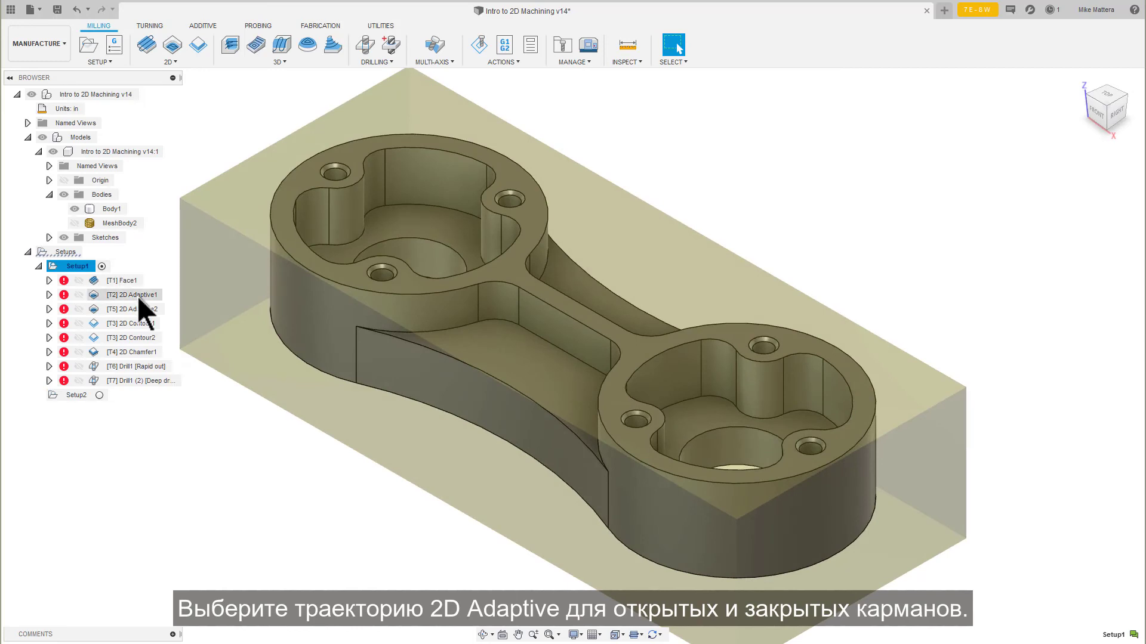
{"action": "left_click", "coordinate": [137, 295]}
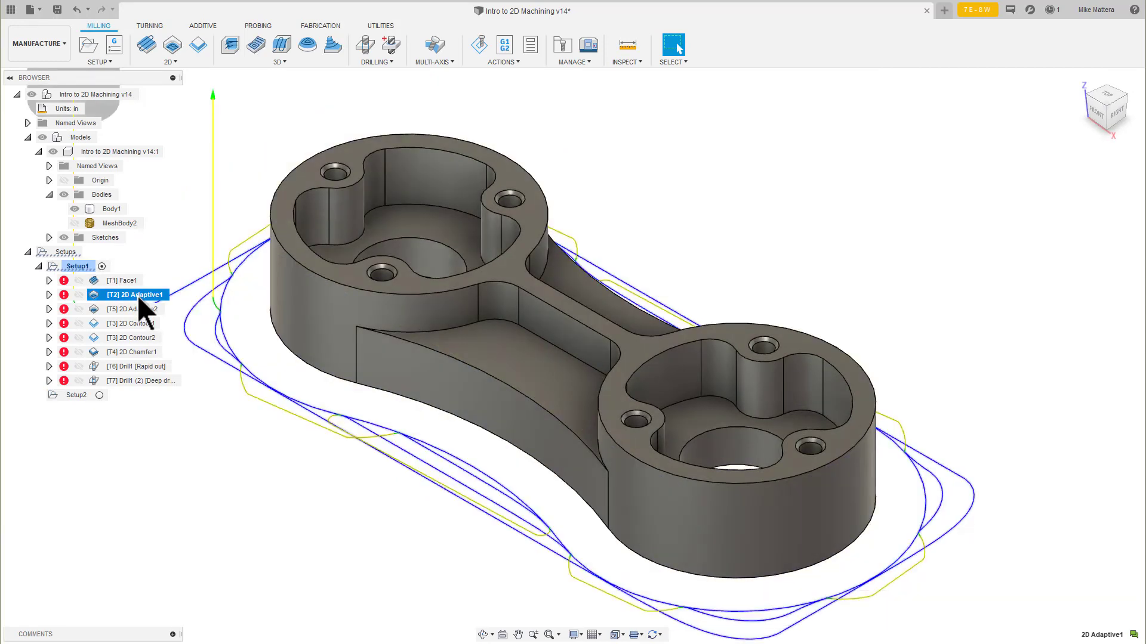
{"action": "left_click", "coordinate": [137, 305]}
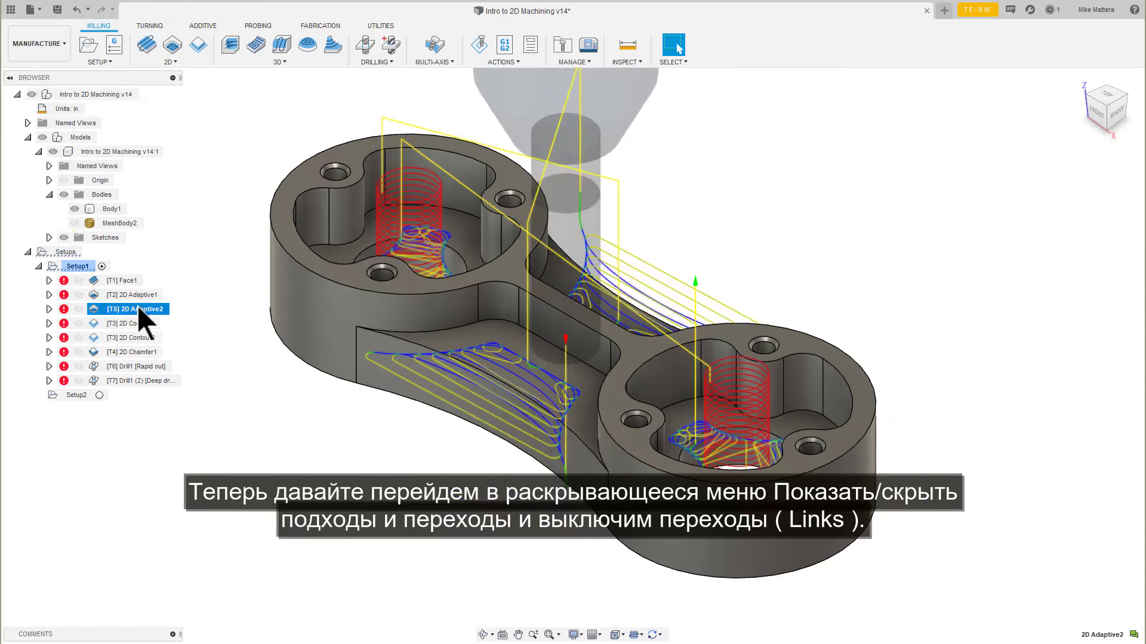
Hide the toolpath's Links and Leads, then show both again.
{"action": "left_click", "coordinate": [638, 635]}
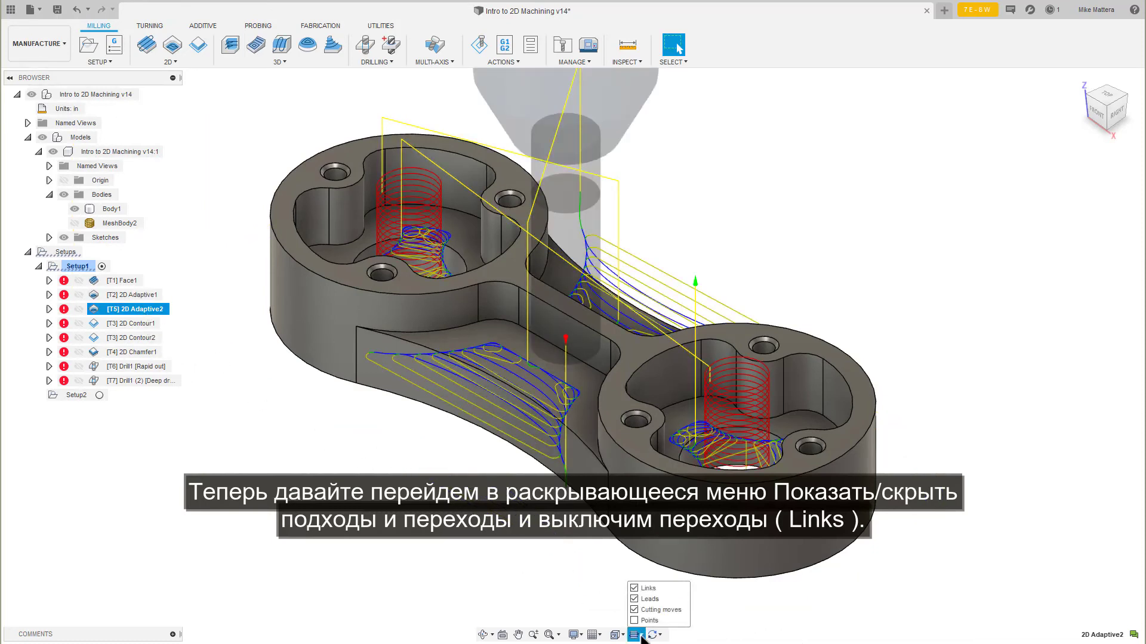
{"action": "left_click", "coordinate": [632, 589]}
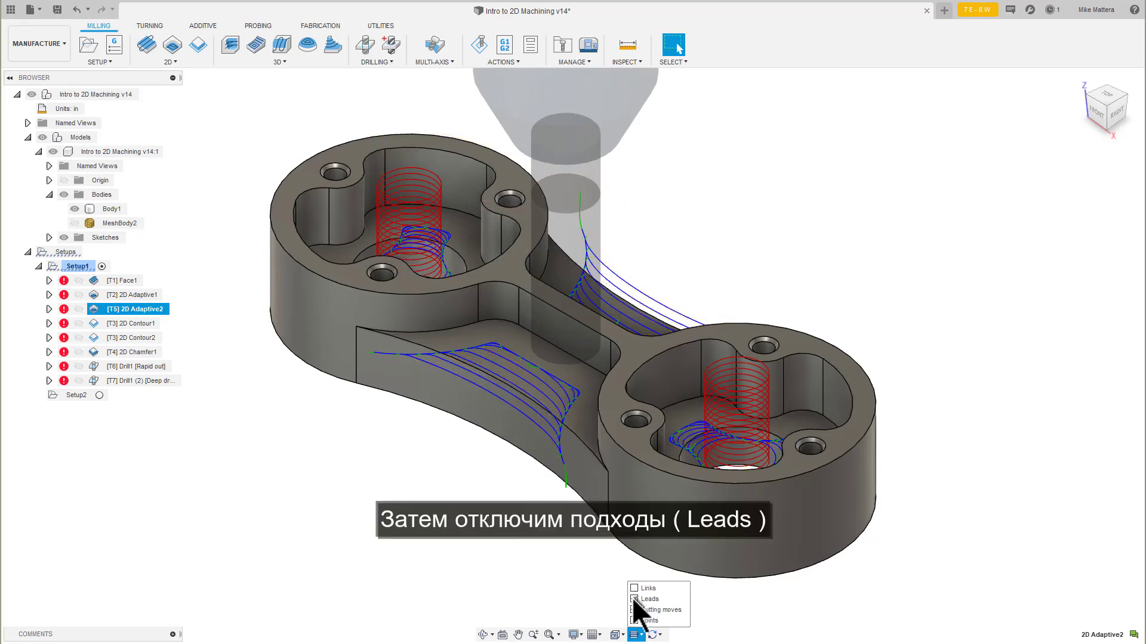
{"action": "left_click", "coordinate": [634, 600]}
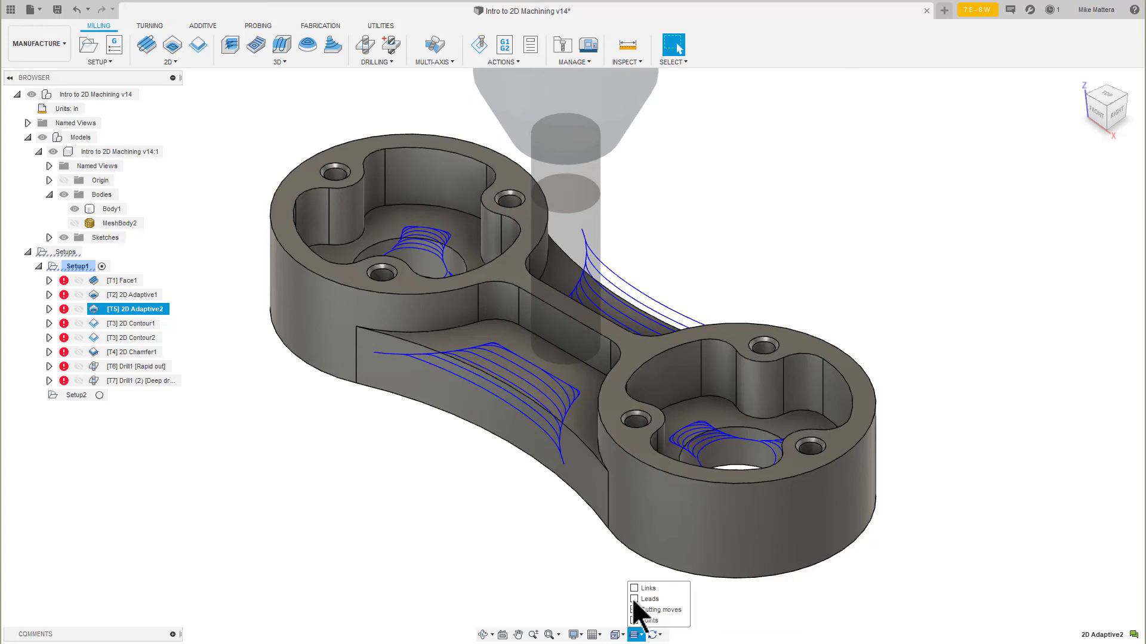
{"action": "left_click", "coordinate": [632, 599]}
{"action": "left_click", "coordinate": [633, 588]}
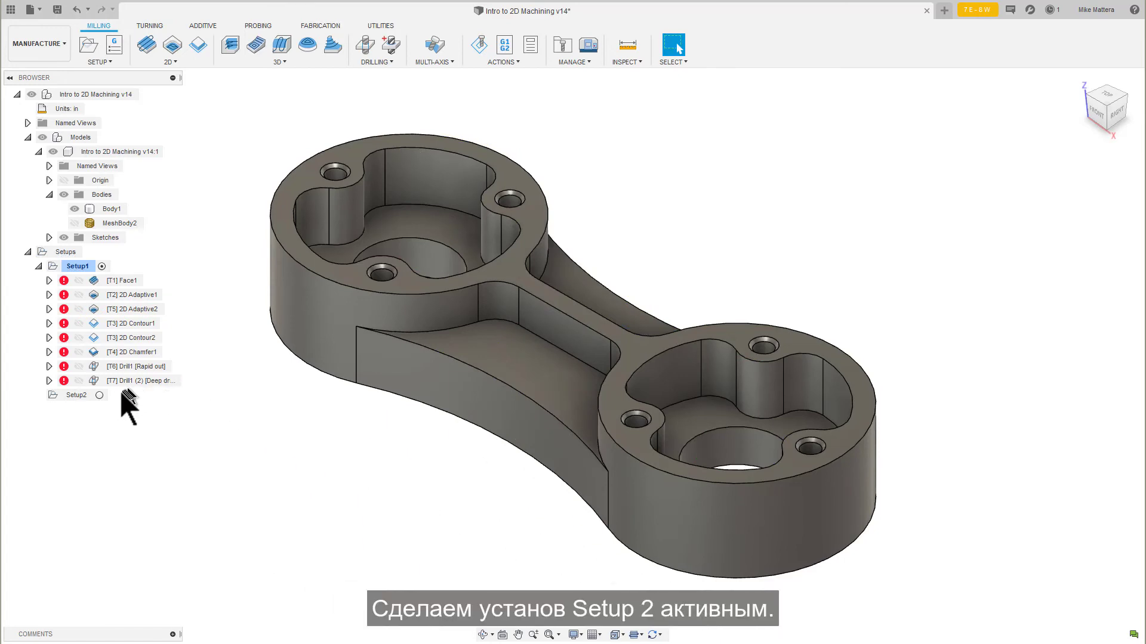
Activate Setup2, view the part from the ViewCube's Back face, then return to the home view.
{"action": "left_click", "coordinate": [100, 394]}
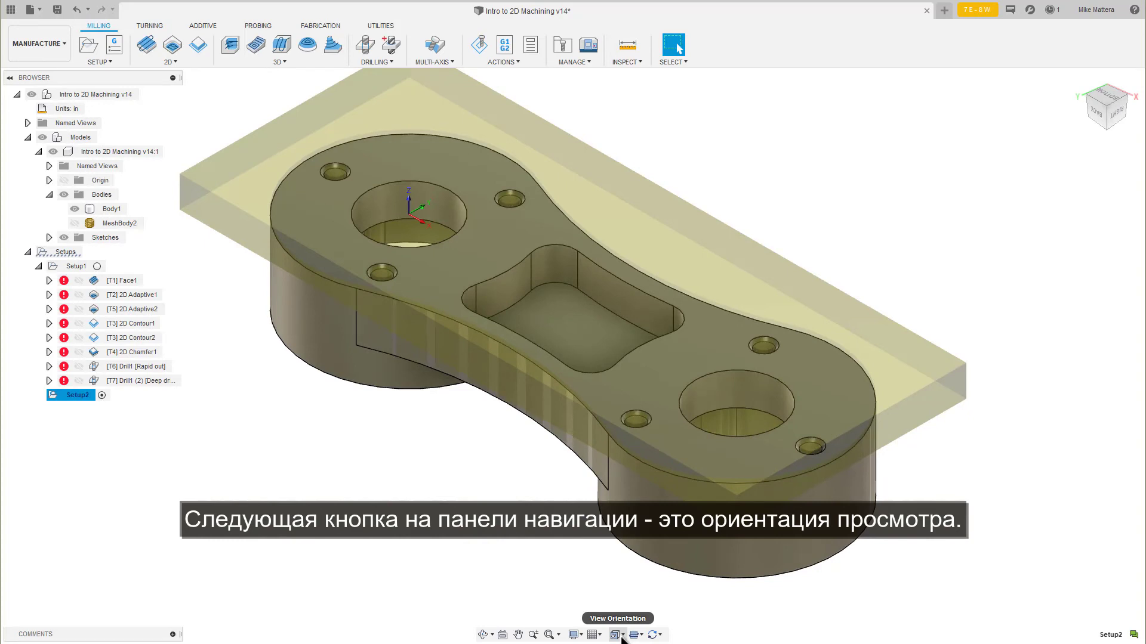
{"action": "left_click", "coordinate": [621, 636]}
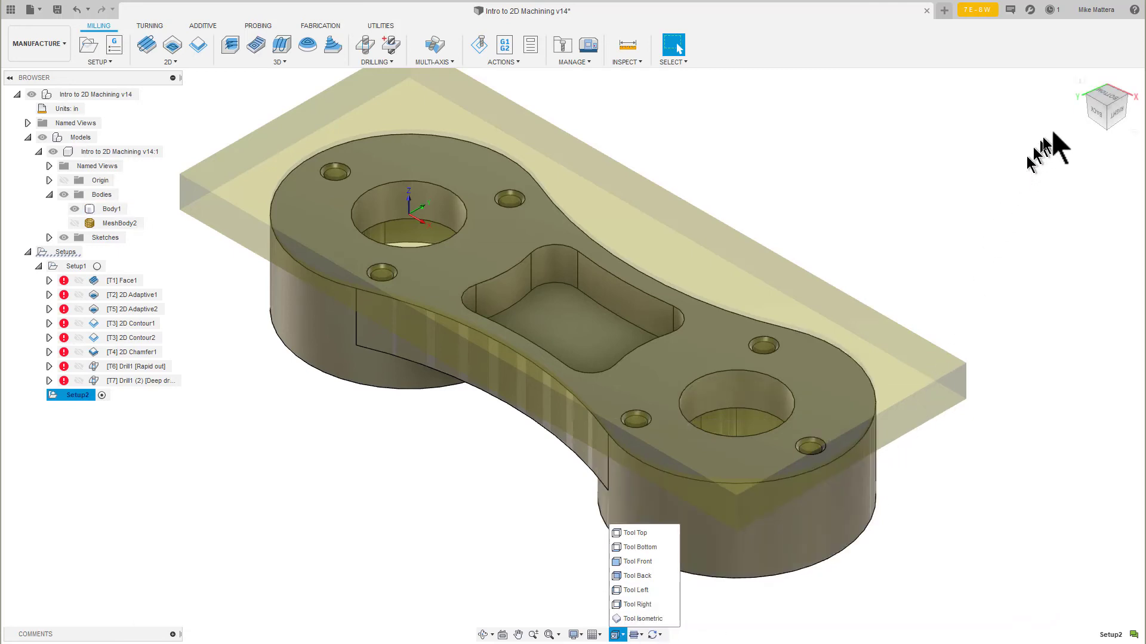
{"action": "left_click", "coordinate": [1096, 114]}
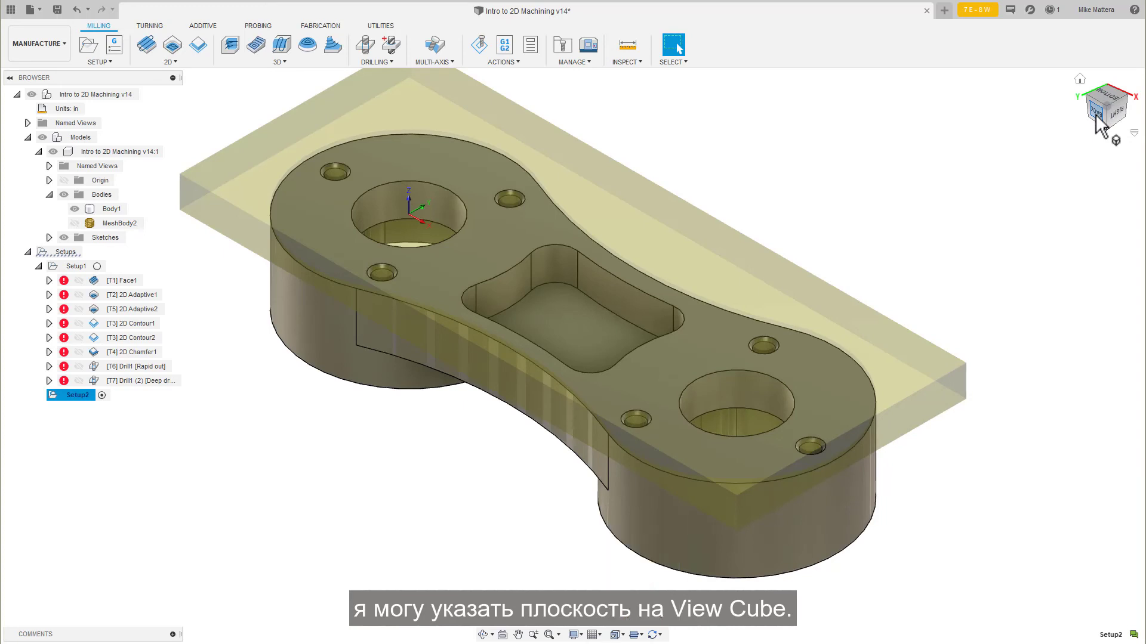
{"action": "left_click", "coordinate": [1096, 116]}
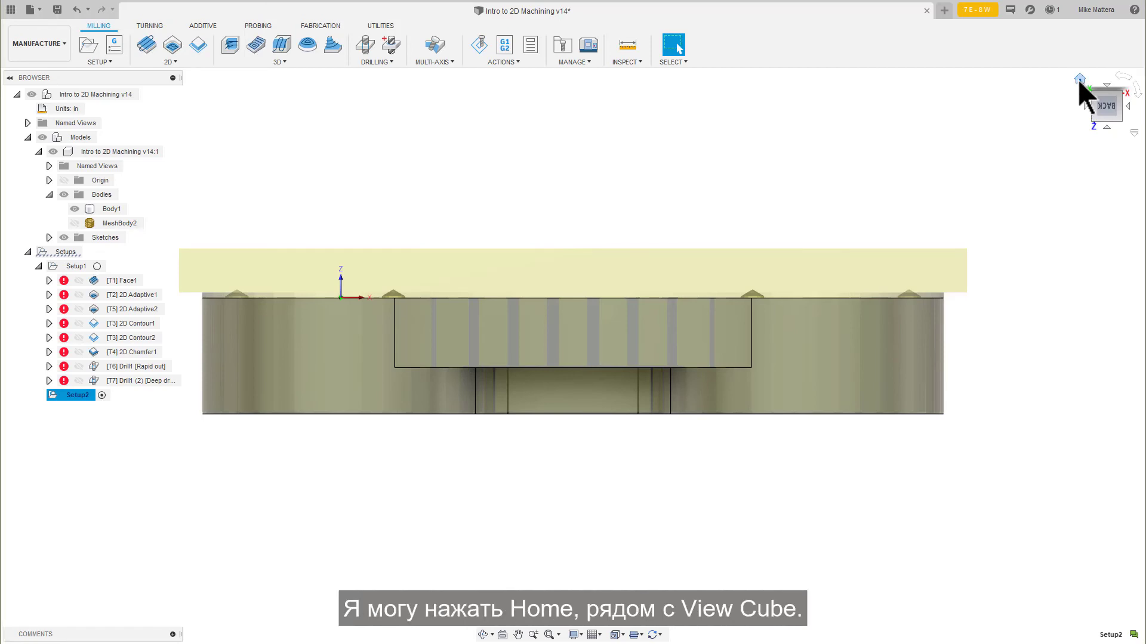
{"action": "left_click", "coordinate": [1079, 80]}
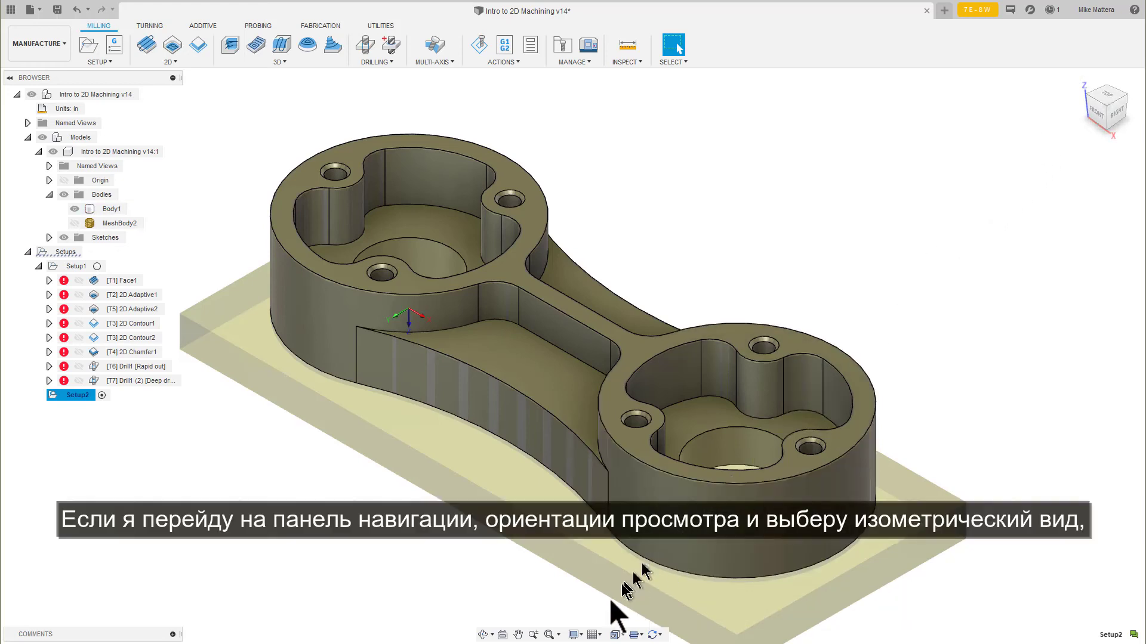
Switch the view to Setup2's Tool Isometric orientation, with the part flipped under its stock.
{"action": "left_click", "coordinate": [621, 635]}
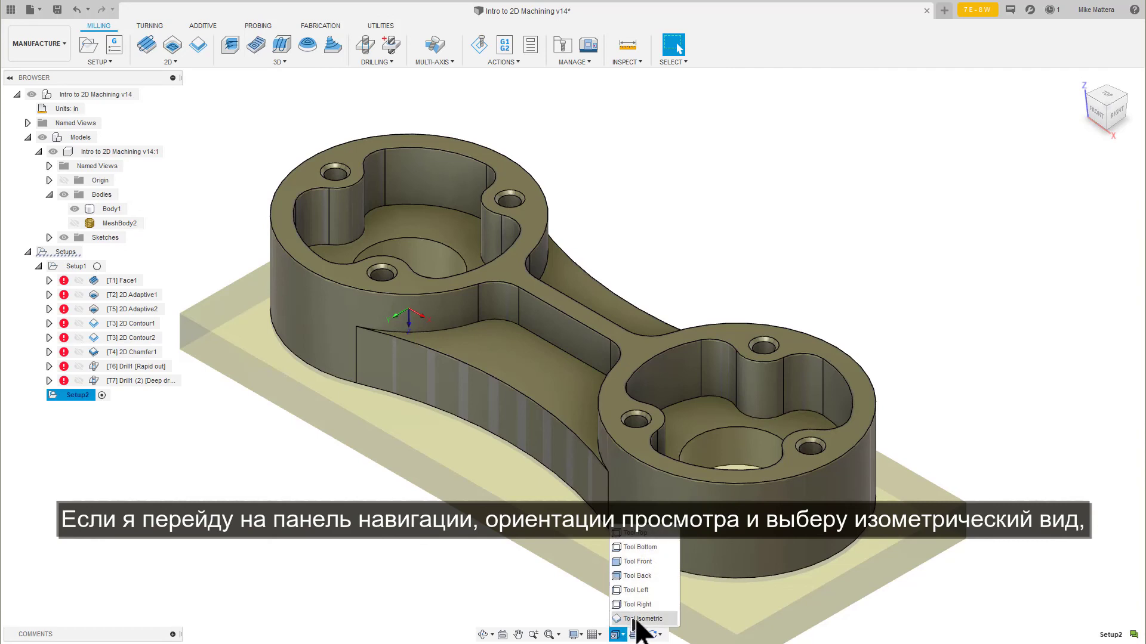
{"action": "left_click", "coordinate": [653, 619]}
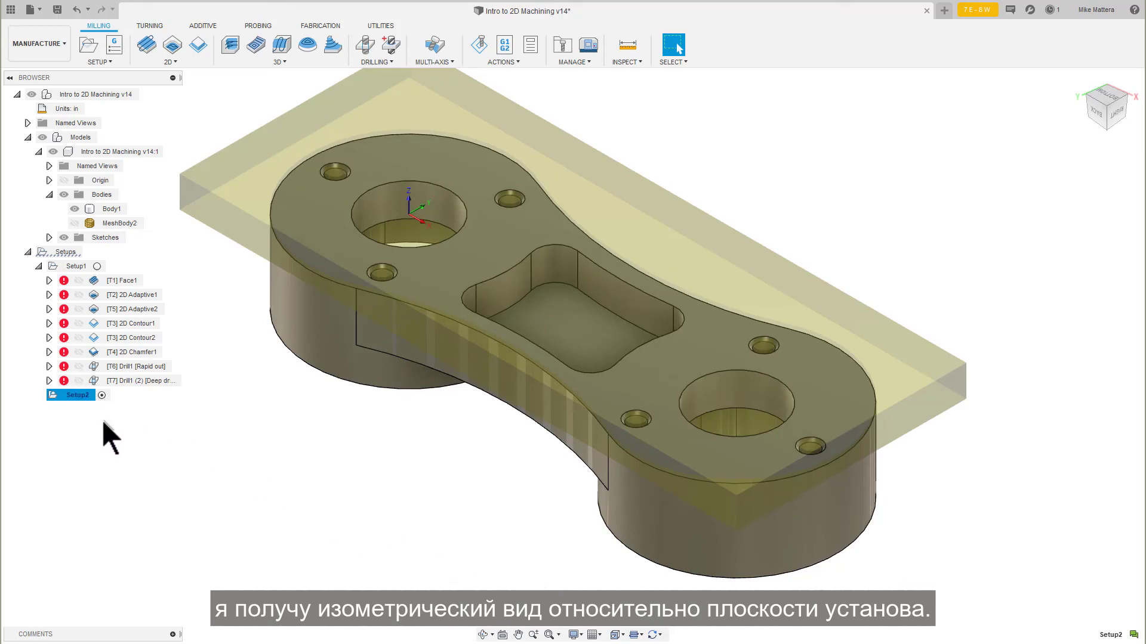
{"action": "left_click", "coordinate": [623, 636]}
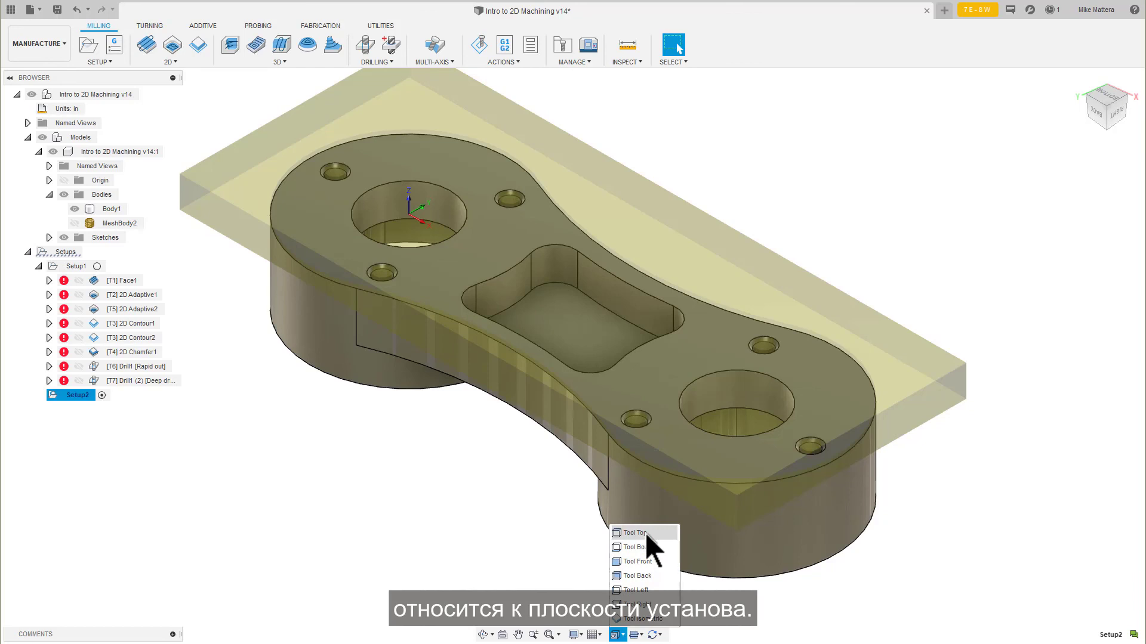
Deselect Setup2 so the stock hides, and save the document as a new version.
{"action": "left_click", "coordinate": [712, 628]}
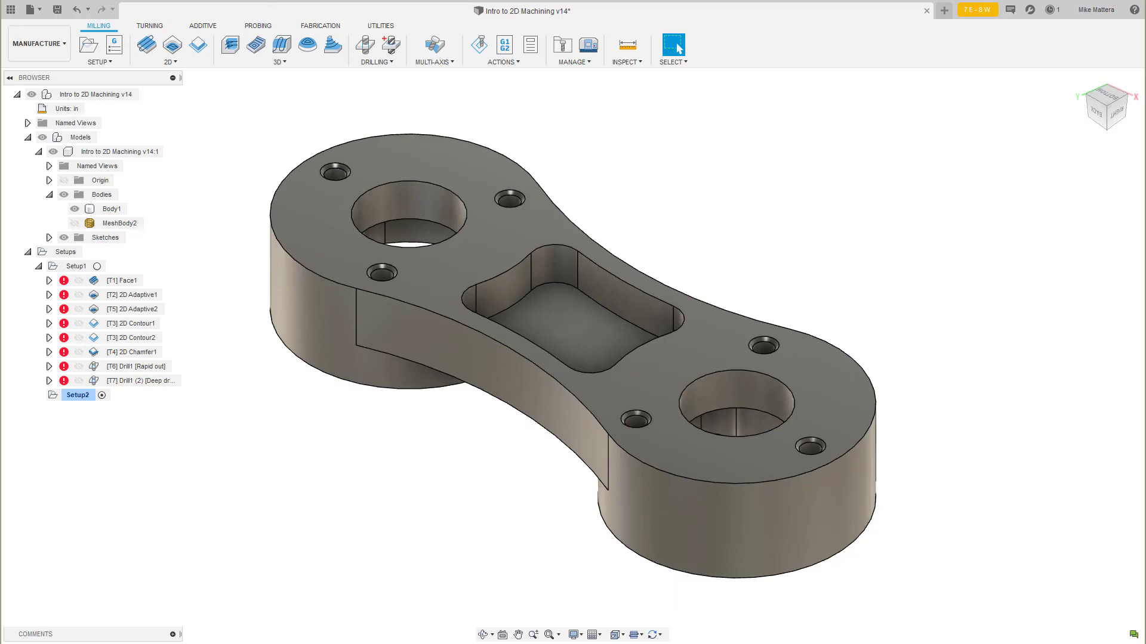
{"action": "key", "text": "ctrl+s"}
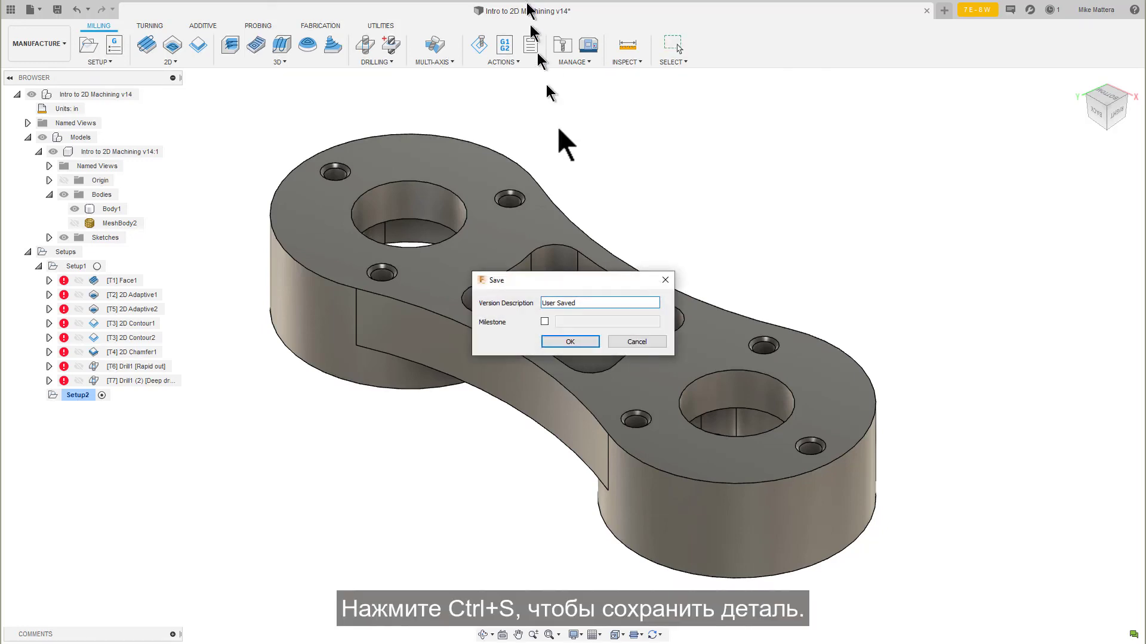
{"action": "left_click", "coordinate": [576, 345]}
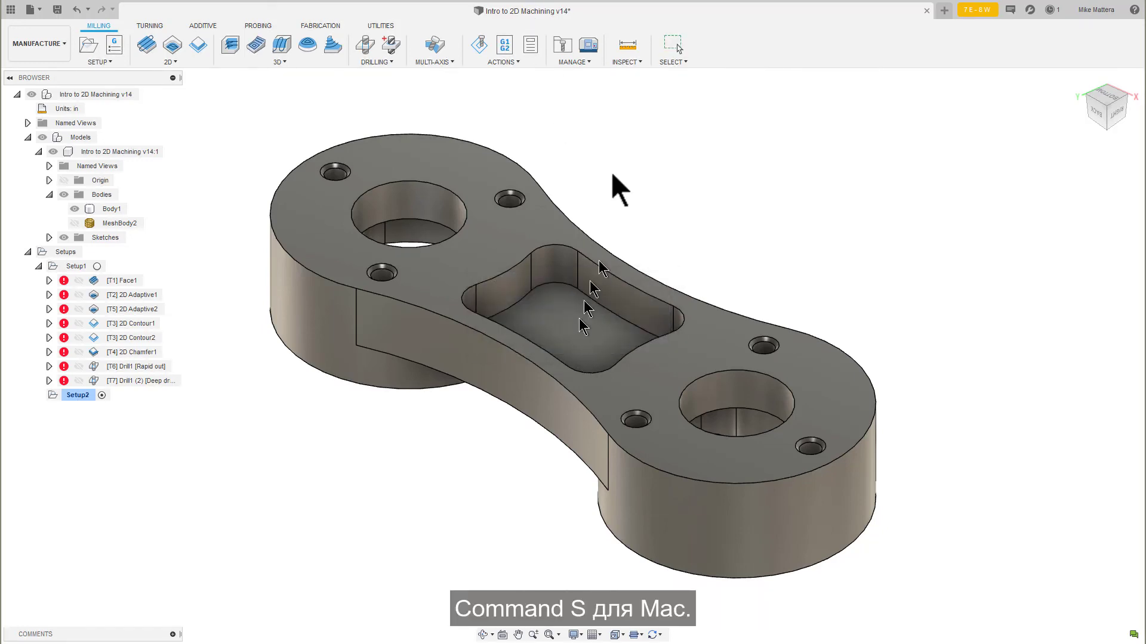